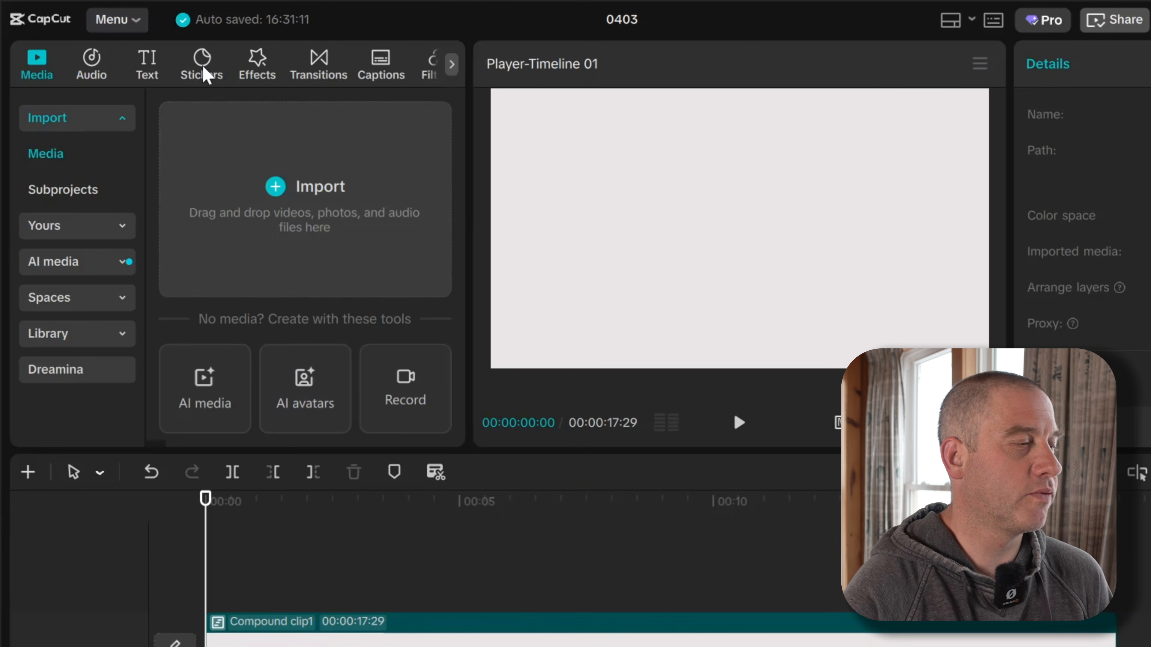
Step: Search the sticker library for "capcut loo"
{"action": "left_click", "coordinate": [204, 68]}
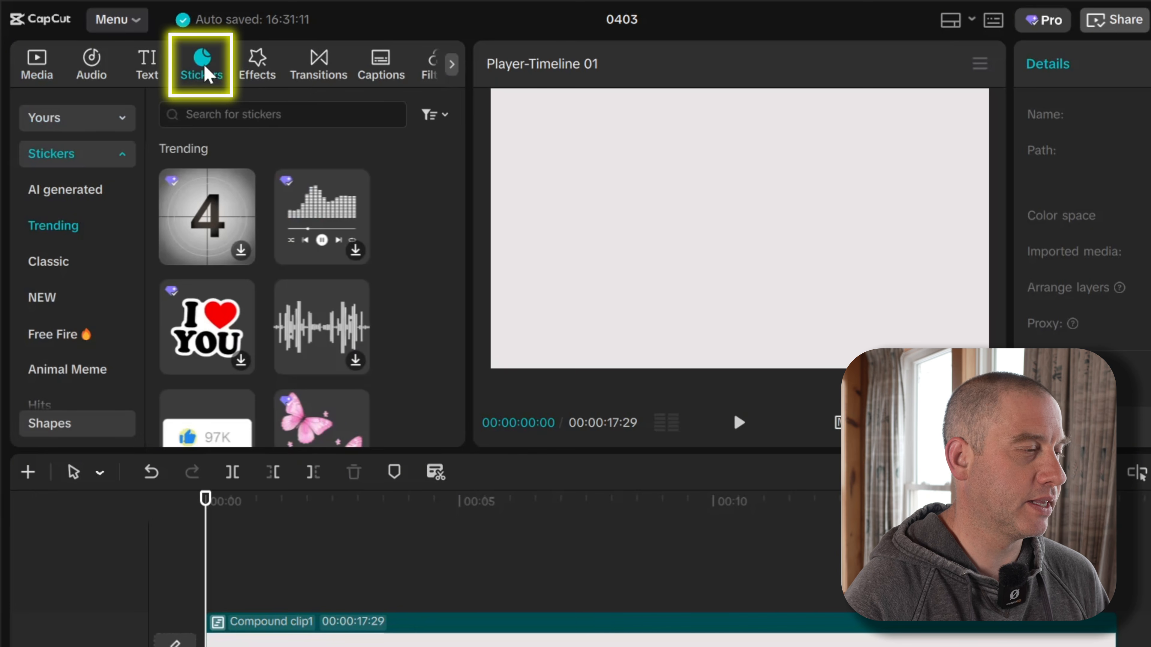
{"action": "left_click", "coordinate": [181, 114]}
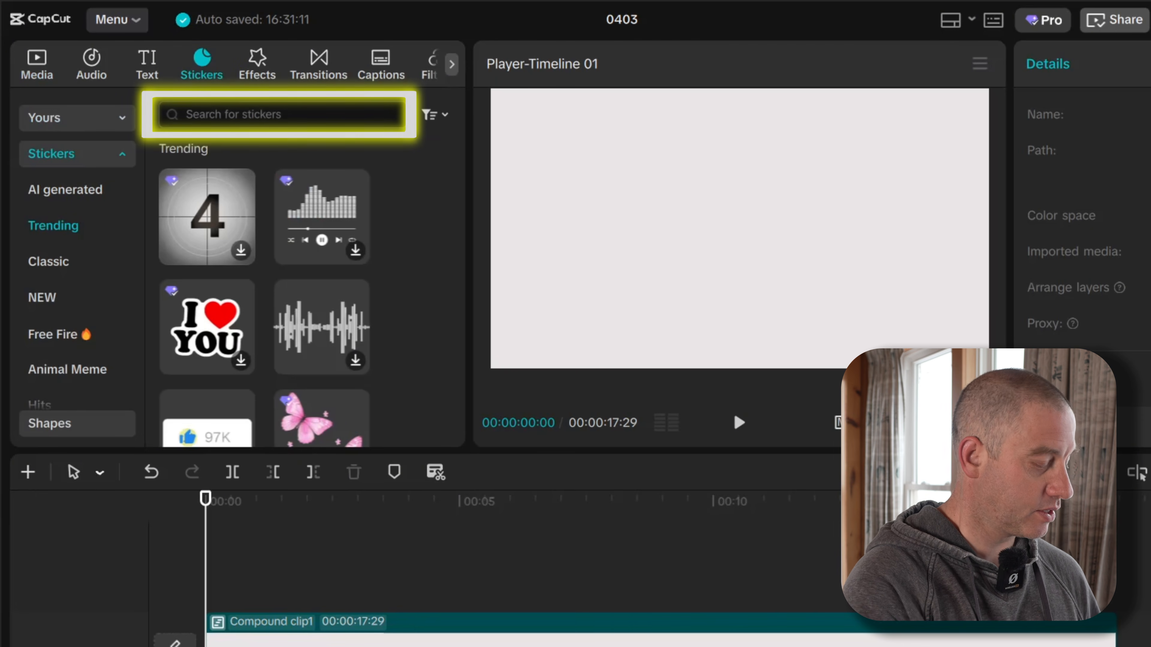
{"action": "type", "text": "ca"}
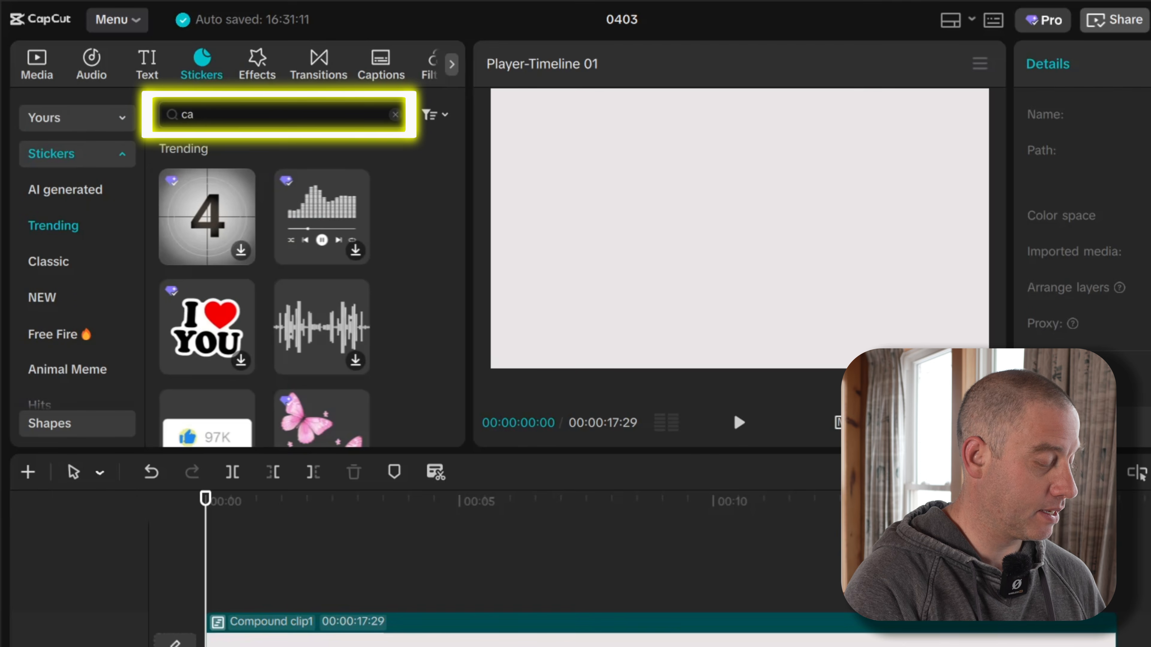
{"action": "type", "text": "pcut "}
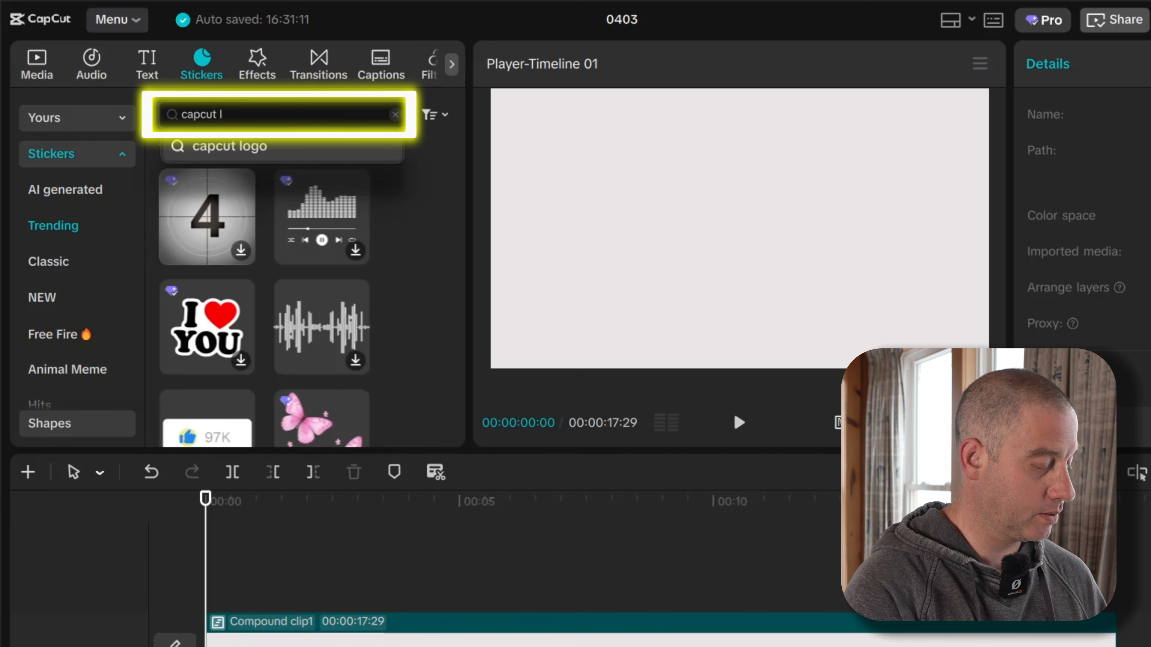
{"action": "type", "text": "loo"}
{"action": "key", "text": "Return"}
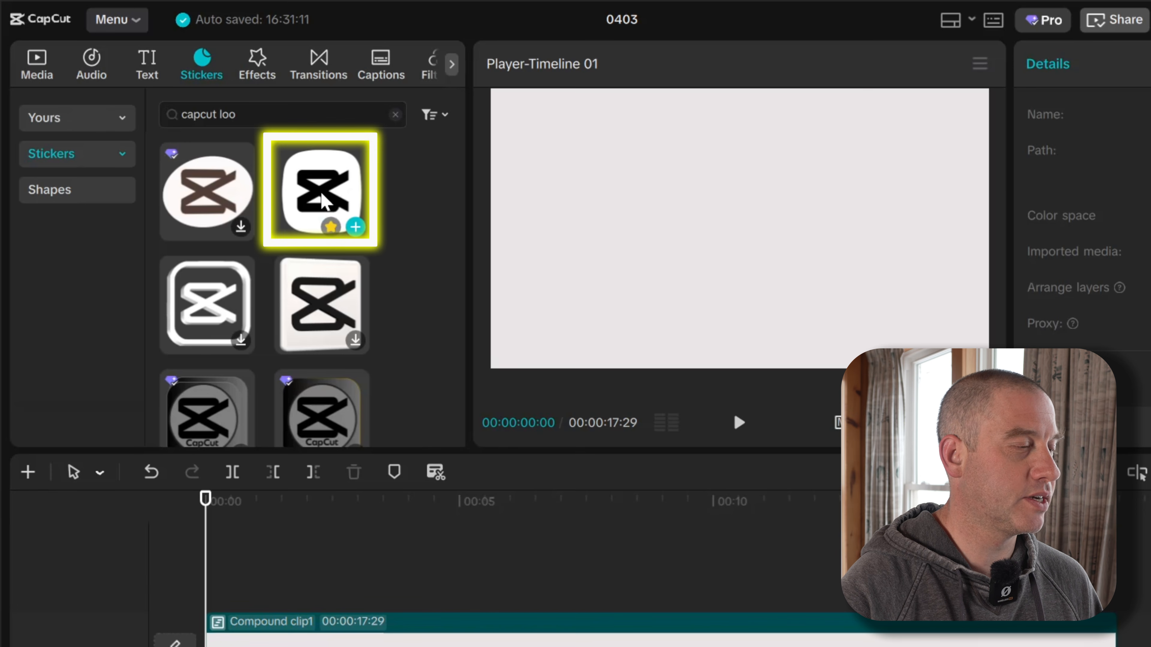
Step: Place the white rounded CapCut logo sticker above the background clip from 00:00 and extend it to the background clip's end
{"action": "left_click_drag", "start_coordinate": [323, 202], "coordinate": [215, 589]}
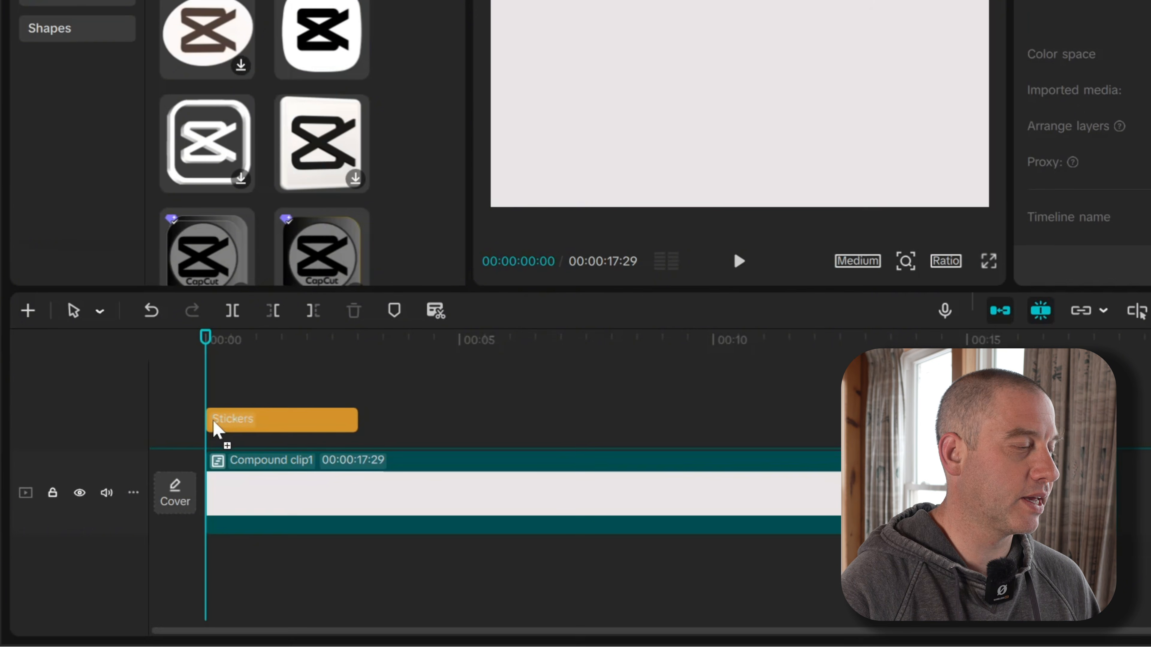
{"action": "left_click_drag", "start_coordinate": [214, 424], "coordinate": [214, 435]}
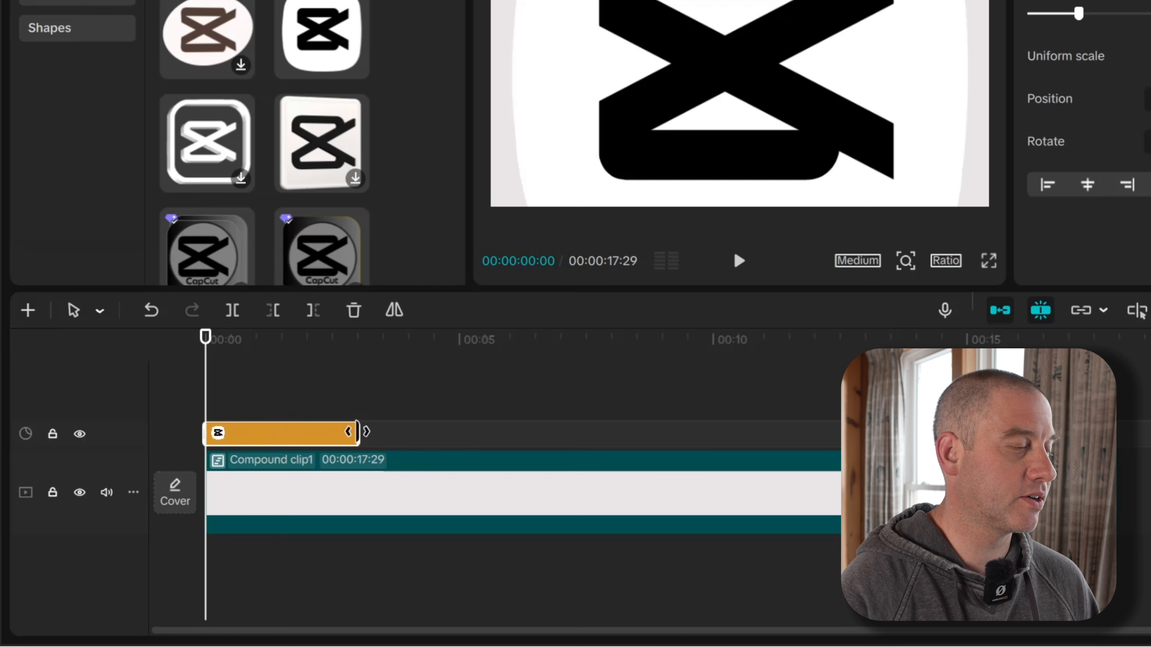
{"action": "left_click_drag", "start_coordinate": [365, 432], "coordinate": [1064, 439]}
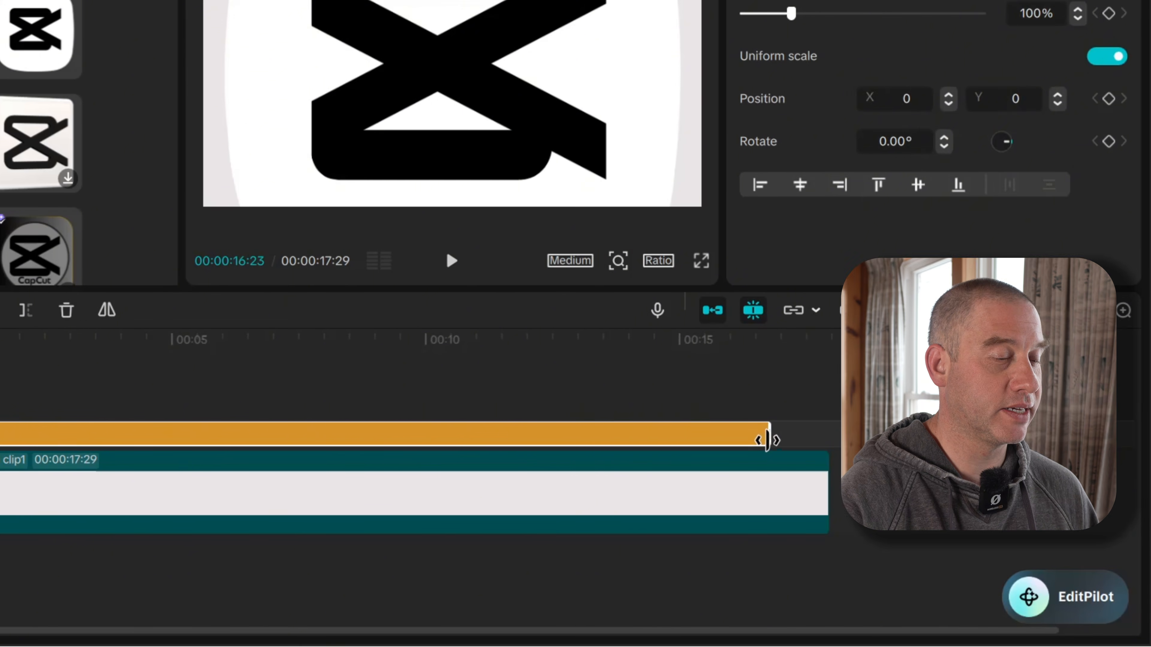
{"action": "left_click_drag", "start_coordinate": [767, 439], "coordinate": [826, 444]}
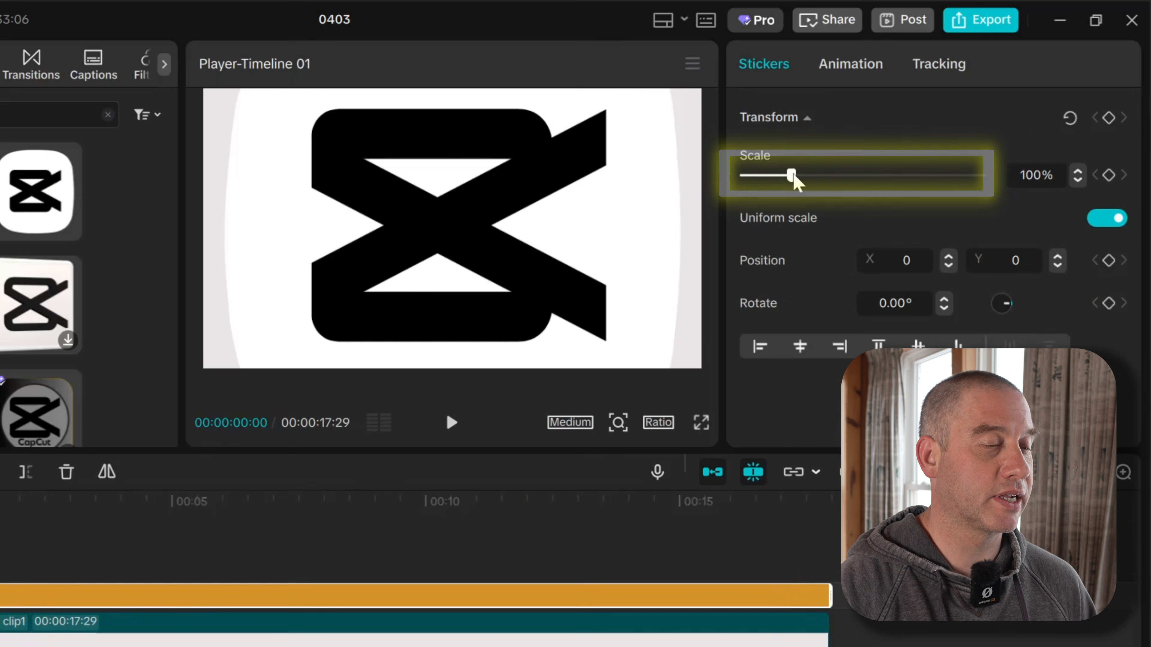
Step: Scale the logo sticker to 29% and check it in the full-screen preview
{"action": "left_click_drag", "start_coordinate": [864, 142], "coordinate": [860, 141]}
{"action": "left_click_drag", "start_coordinate": [787, 177], "coordinate": [761, 177]}
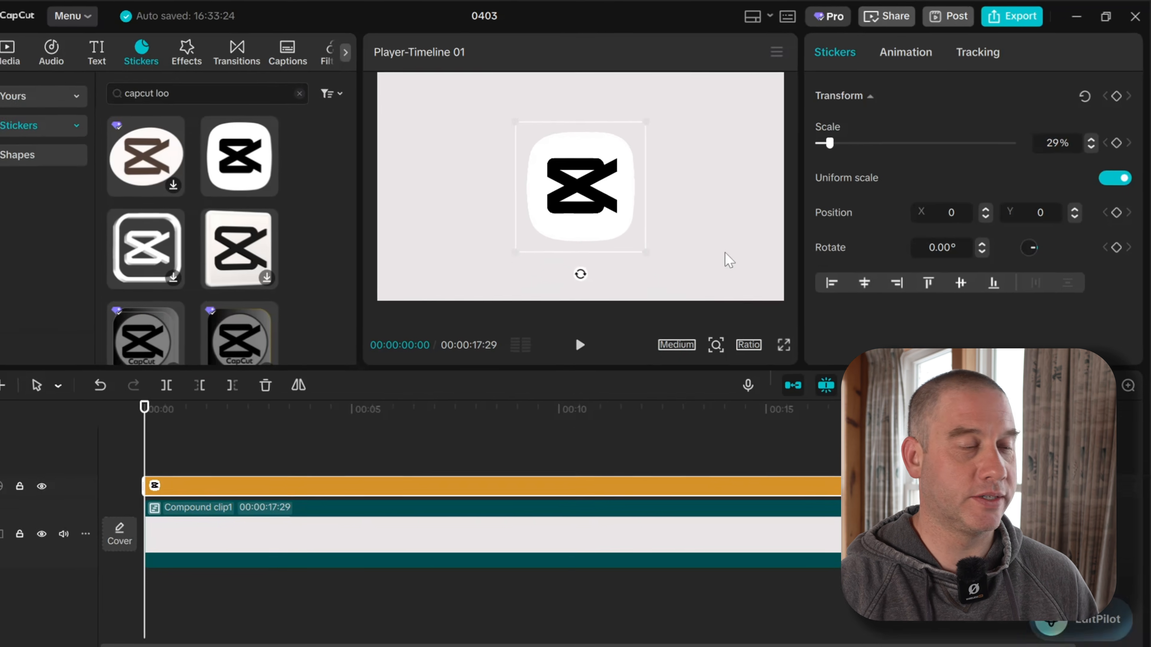
{"action": "left_click", "coordinate": [791, 339]}
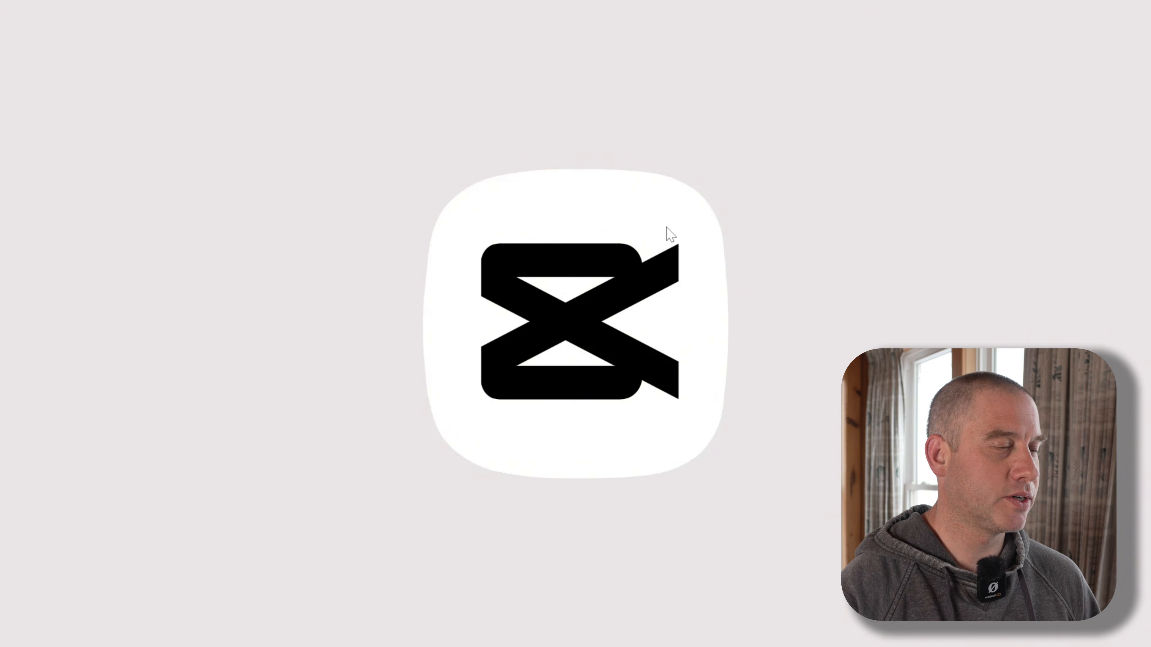
{"action": "mouse_move", "coordinate": [1039, 233]}
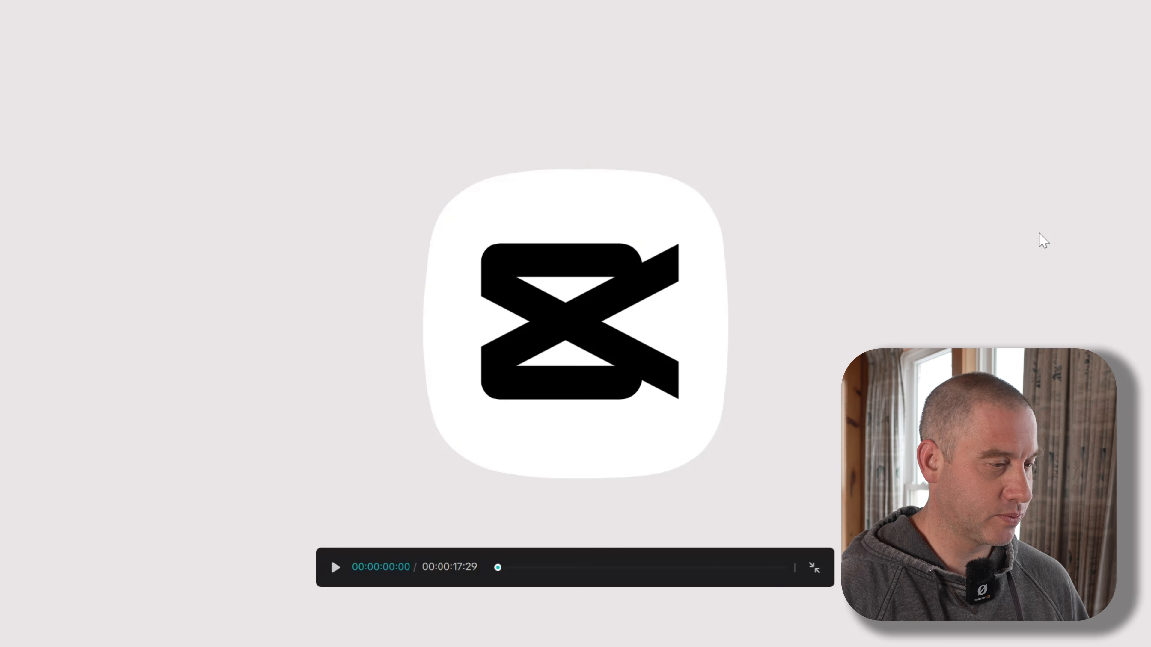
{"action": "left_click", "coordinate": [807, 574]}
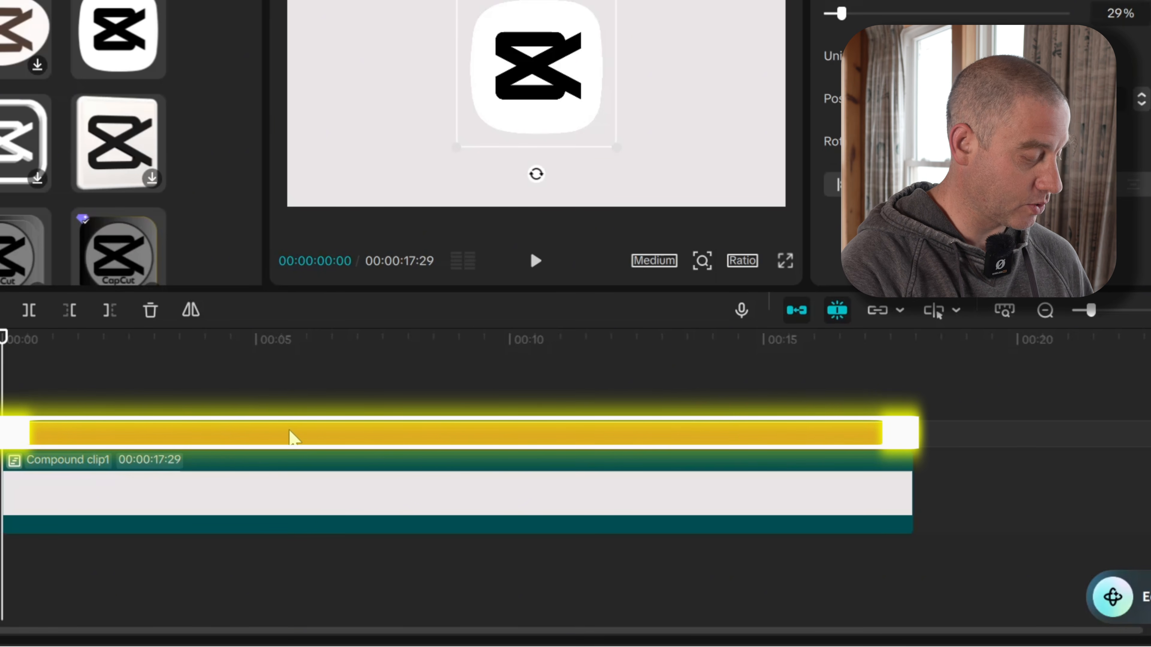
Step: Turn the logo sticker into a compound clip and duplicate it onto a new track directly above
{"action": "key", "text": "alt+g"}
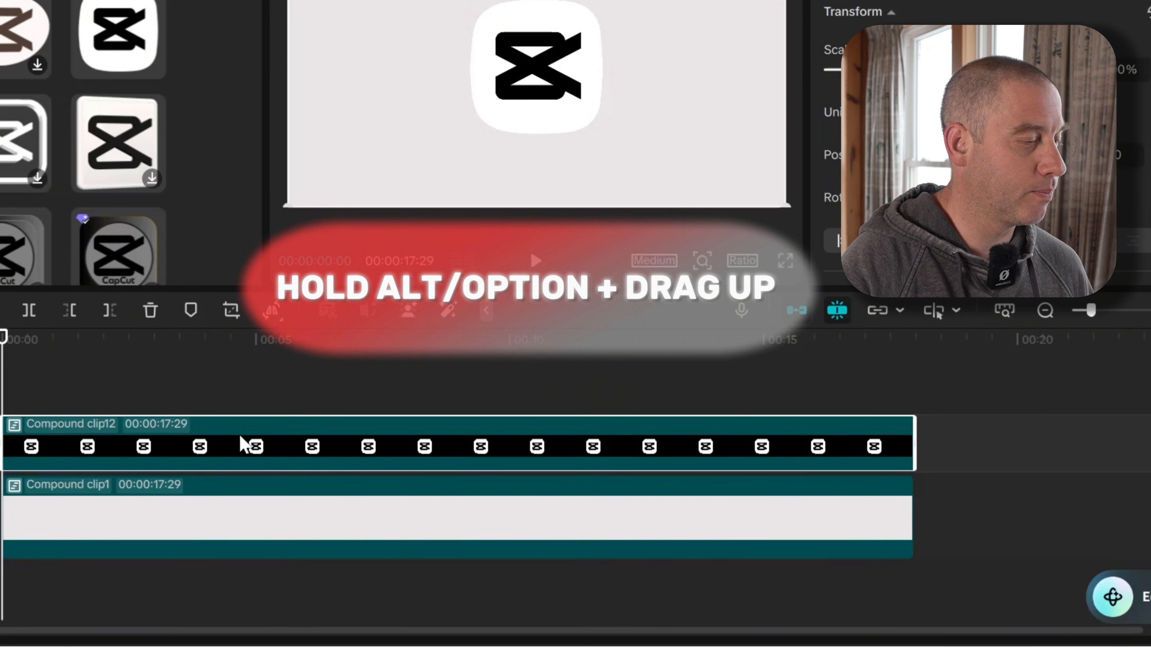
{"action": "left_click_drag", "start_coordinate": [239, 435], "coordinate": [241, 398]}
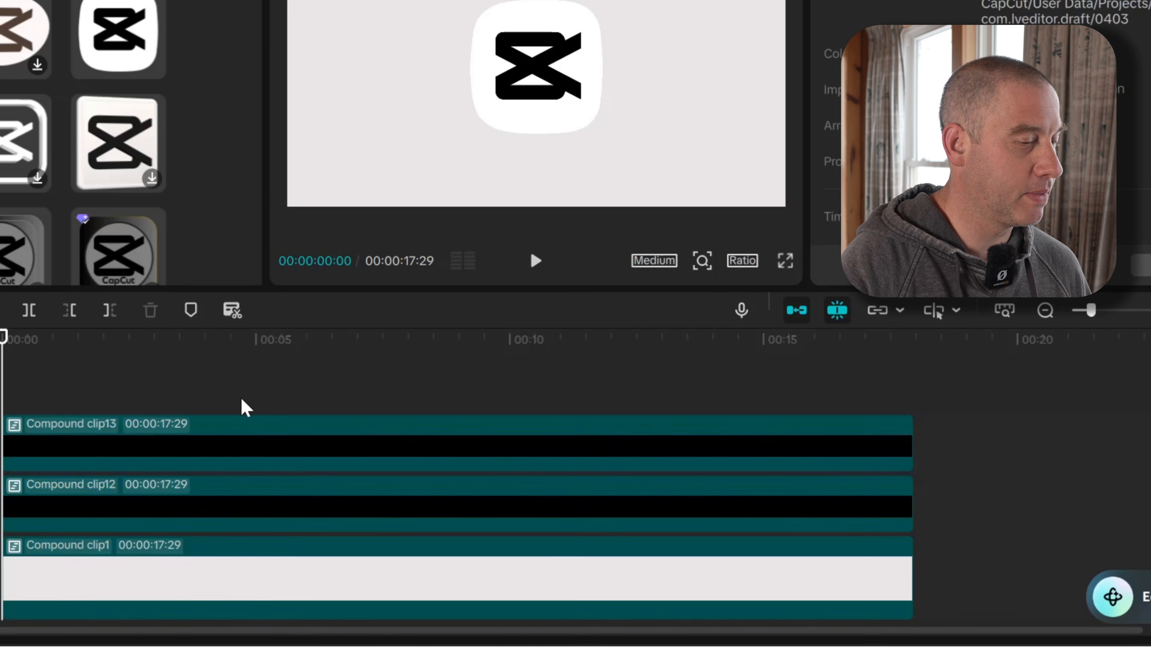
{"action": "left_click", "coordinate": [229, 512]}
{"action": "left_click", "coordinate": [221, 448]}
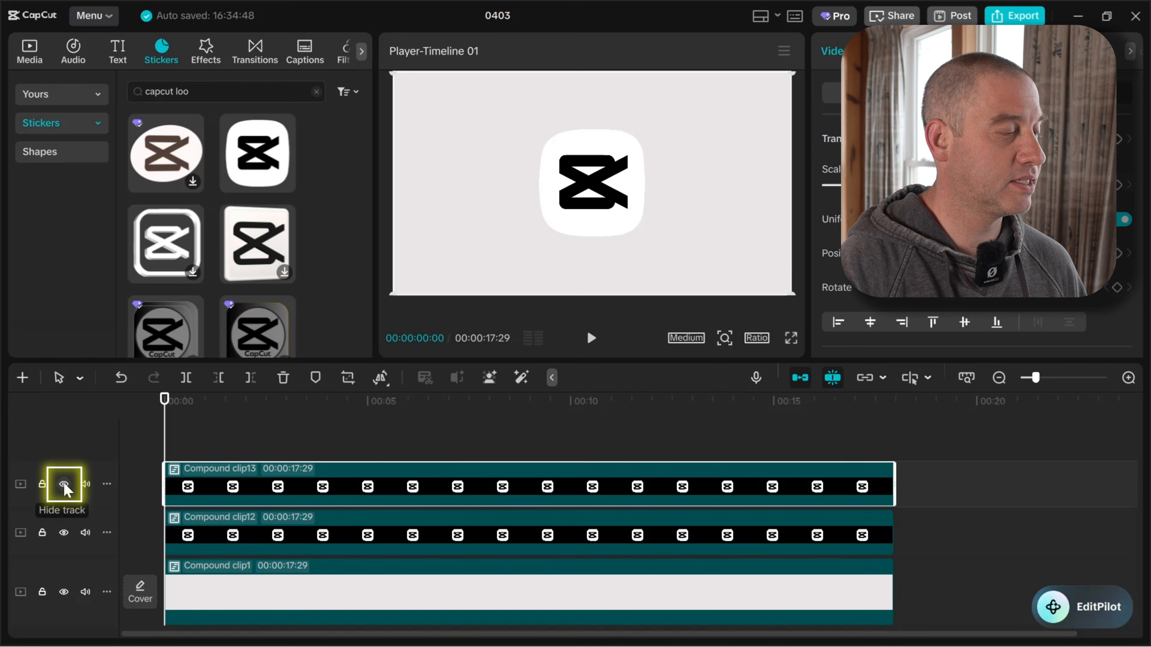
Step: Hide the upper logo copy's track and flatten the lower logo clip's Luma curve by lowering its high endpoint to the bottom
{"action": "left_click", "coordinate": [64, 484]}
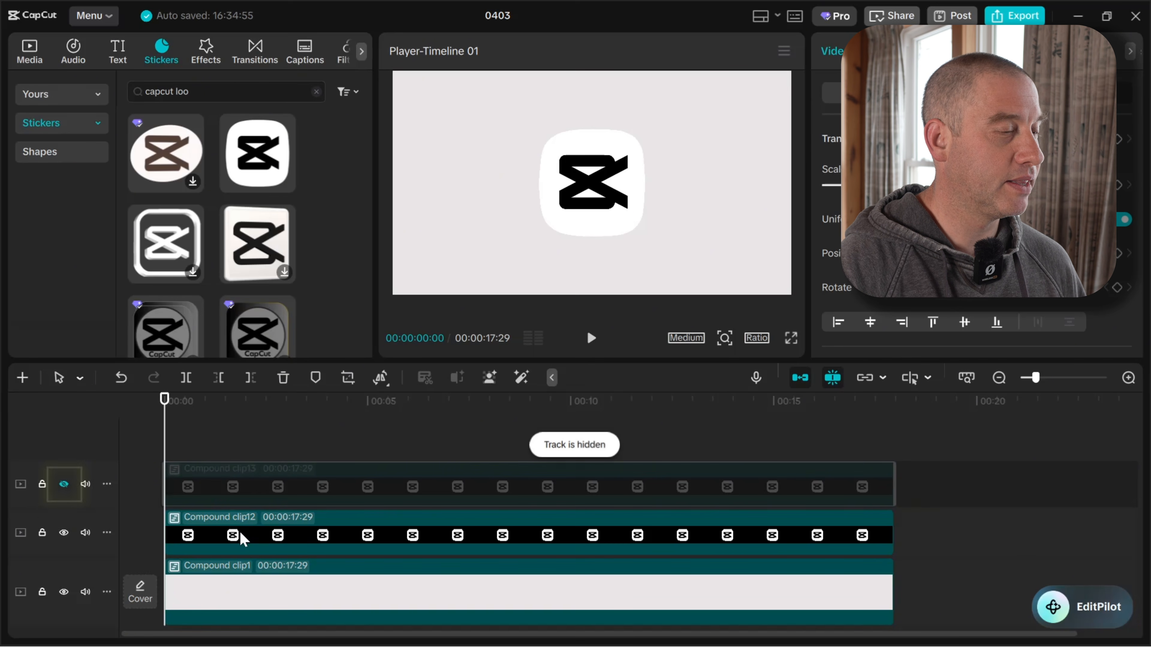
{"action": "left_click", "coordinate": [243, 539]}
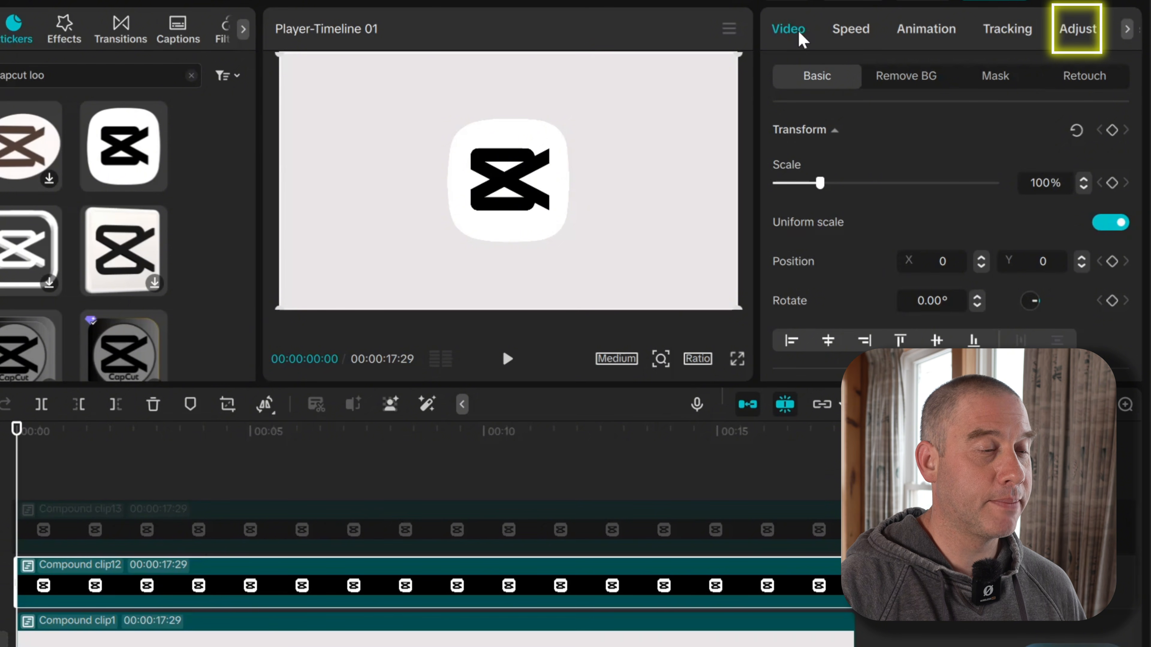
{"action": "left_click", "coordinate": [1077, 38]}
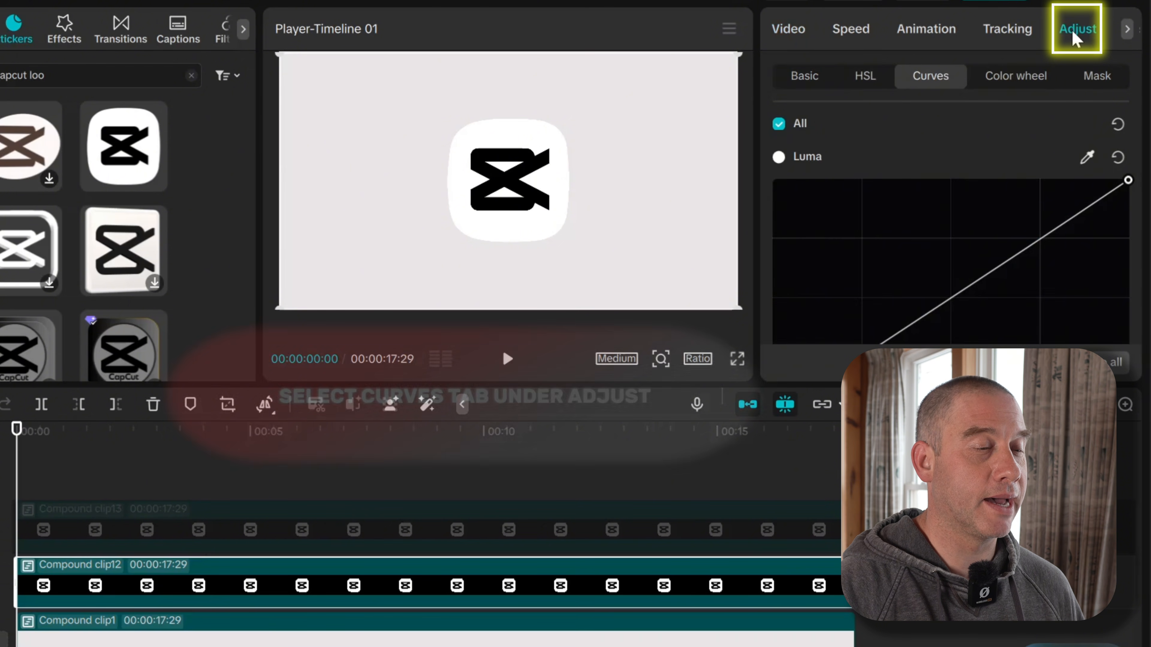
{"action": "scroll", "coordinate": [995, 245], "scroll_direction": "down", "scroll_amount": 5}
{"action": "scroll", "coordinate": [997, 238], "scroll_direction": "up", "scroll_amount": 4}
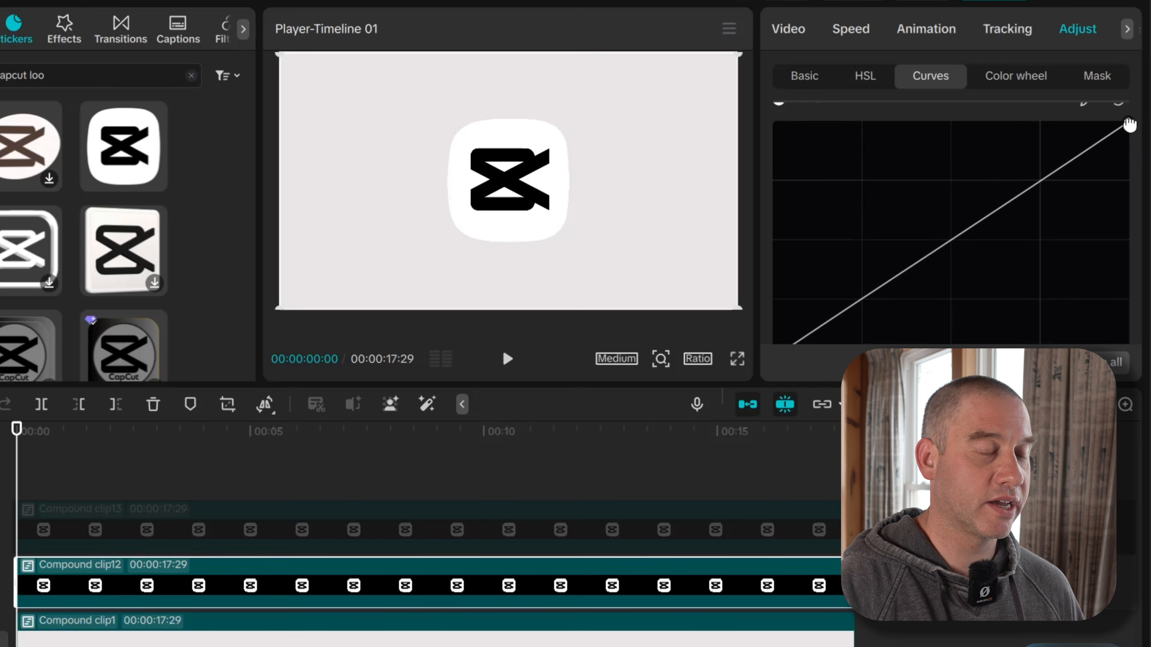
{"action": "left_click_drag", "start_coordinate": [1130, 123], "coordinate": [1133, 349]}
Step: Flatten the lower logo clip's Red, Green and Blue curves by lowering each curve's high endpoint to the bottom
{"action": "scroll", "coordinate": [1122, 240], "scroll_direction": "down", "scroll_amount": 3}
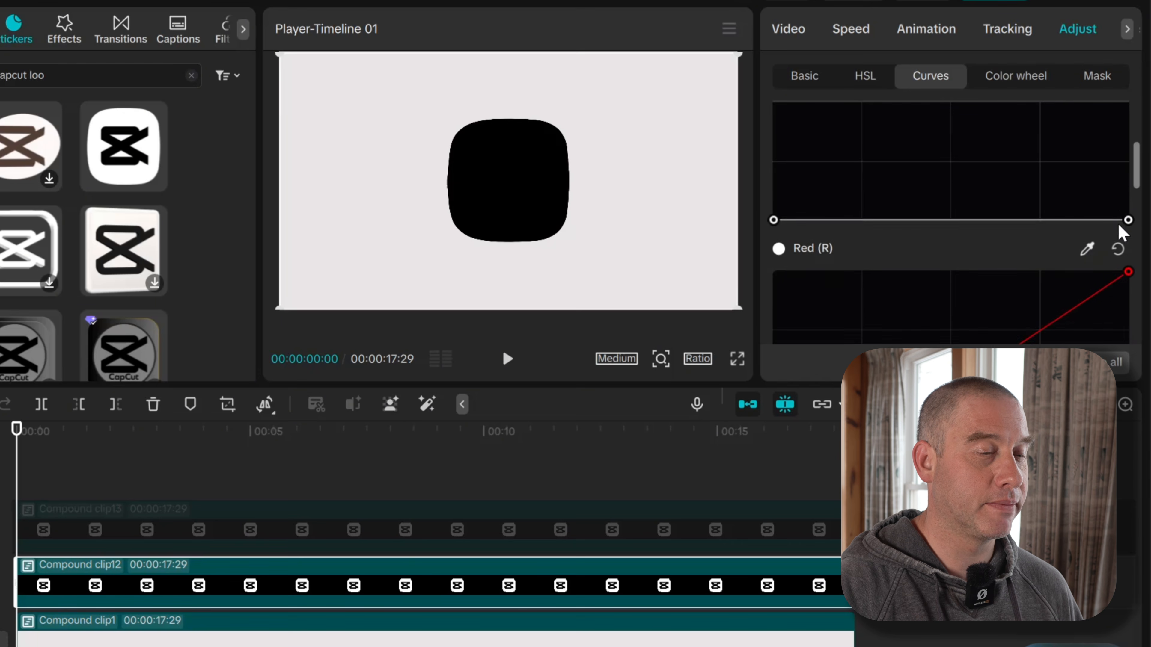
{"action": "scroll", "coordinate": [1045, 203], "scroll_direction": "up", "scroll_amount": 6}
{"action": "scroll", "coordinate": [904, 196], "scroll_direction": "down", "scroll_amount": 5}
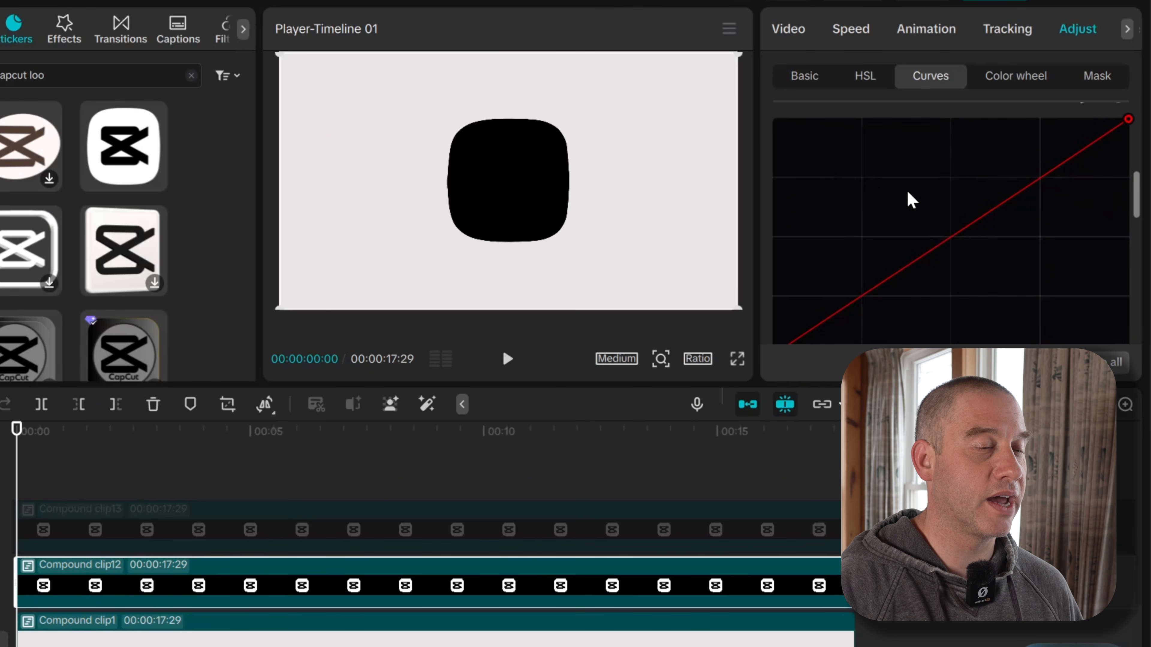
{"action": "scroll", "coordinate": [829, 177], "scroll_direction": "up", "scroll_amount": 2}
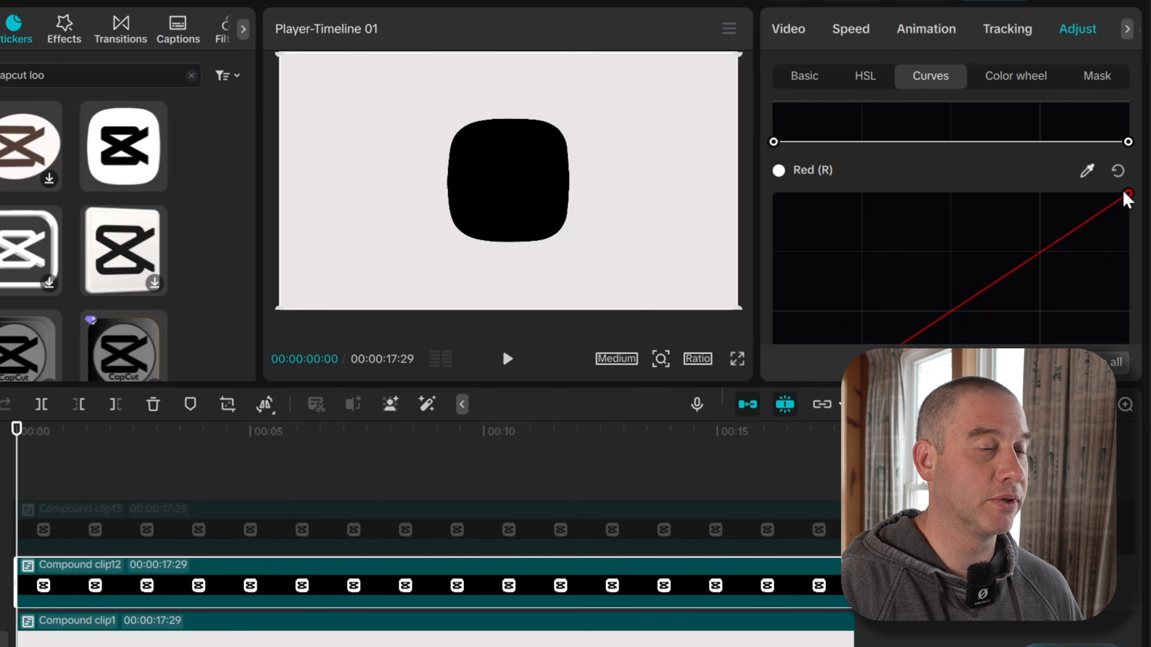
{"action": "left_click_drag", "start_coordinate": [1124, 193], "coordinate": [1143, 421]}
{"action": "scroll", "coordinate": [1080, 175], "scroll_direction": "down", "scroll_amount": 6}
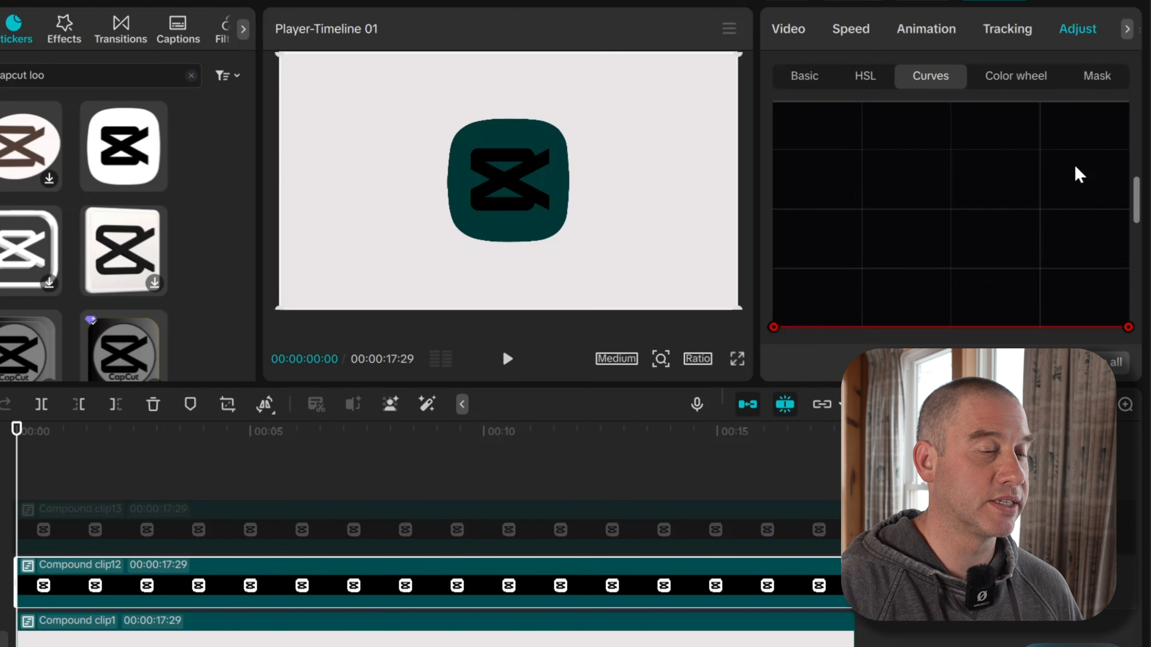
{"action": "scroll", "coordinate": [1080, 174], "scroll_direction": "down", "scroll_amount": 3}
{"action": "scroll", "coordinate": [1138, 134], "scroll_direction": "up", "scroll_amount": 1}
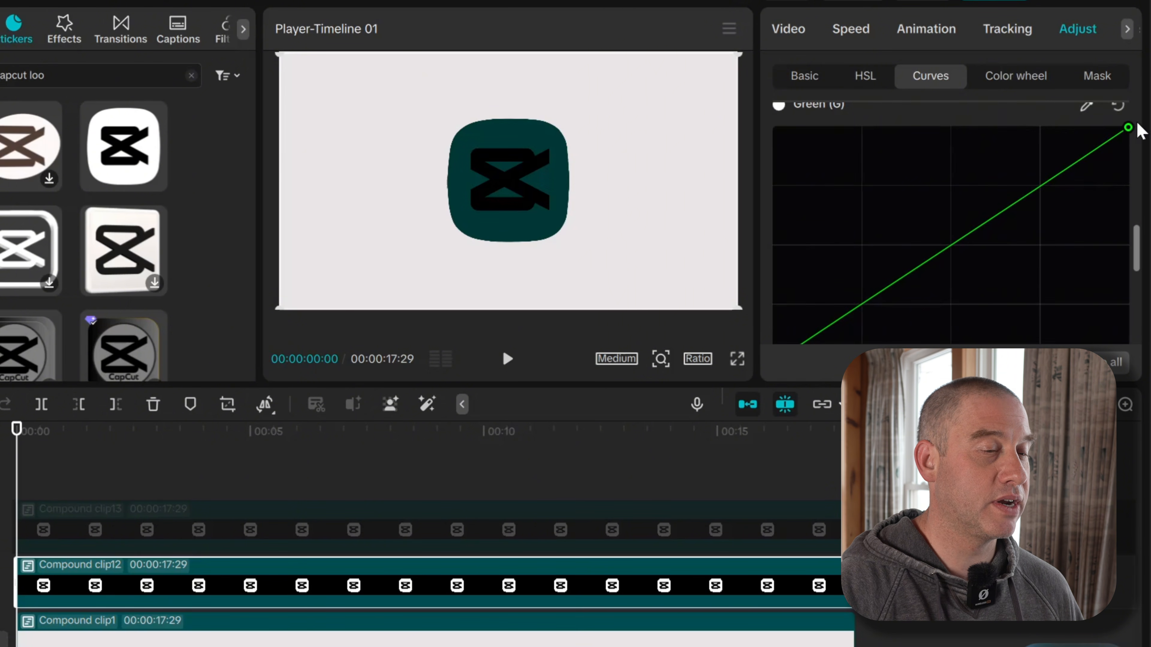
{"action": "left_click_drag", "start_coordinate": [1130, 124], "coordinate": [1119, 422]}
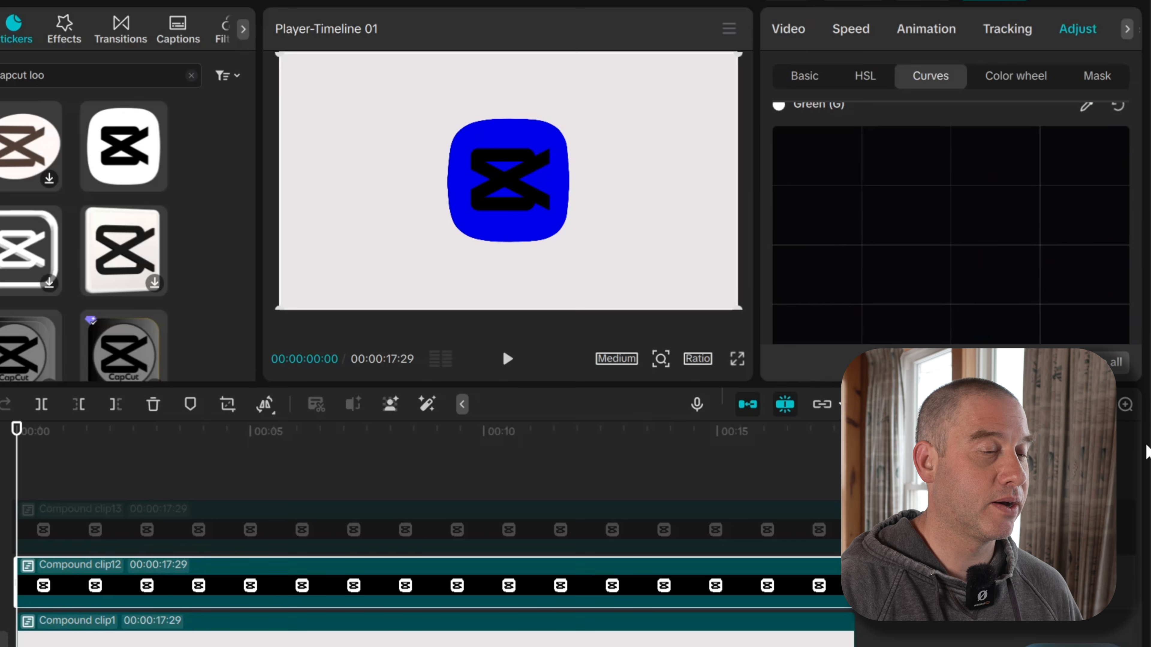
{"action": "scroll", "coordinate": [1092, 192], "scroll_direction": "down", "scroll_amount": 4}
{"action": "scroll", "coordinate": [1092, 192], "scroll_direction": "up", "scroll_amount": 1}
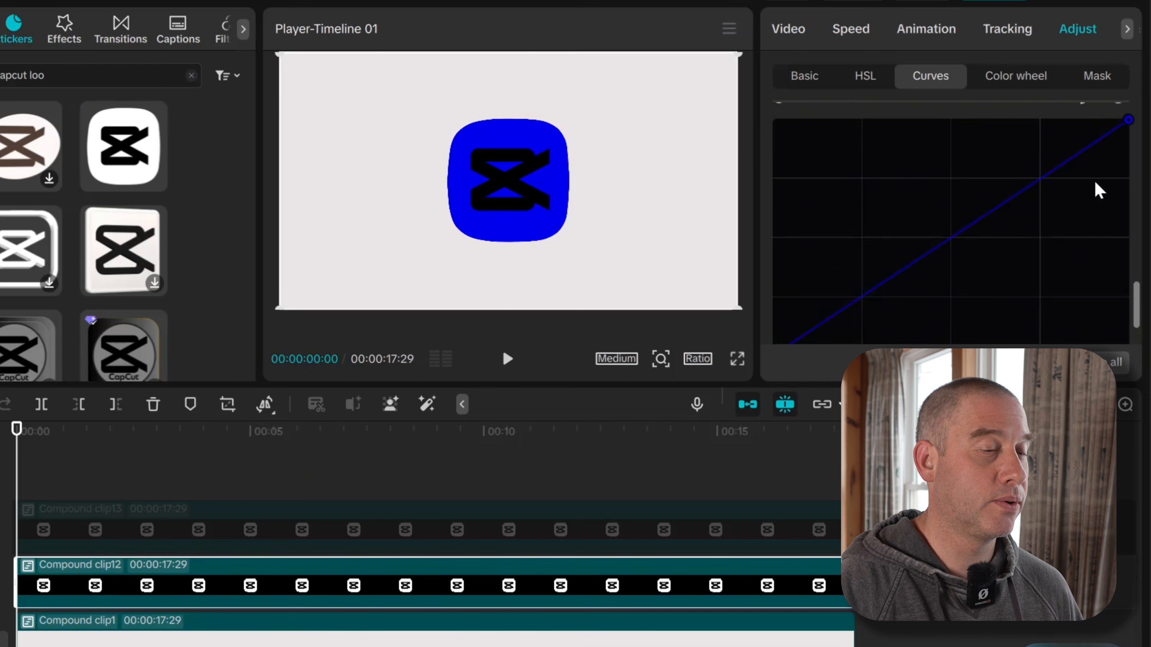
{"action": "left_click_drag", "start_coordinate": [1128, 117], "coordinate": [1126, 358]}
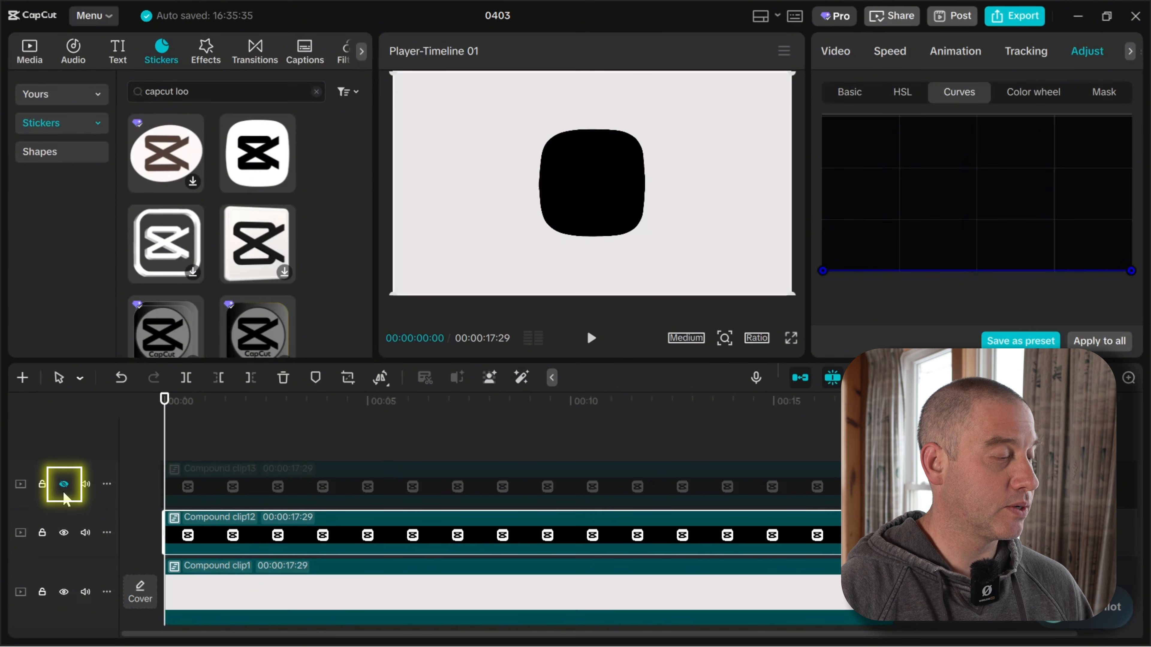
Step: Show the upper logo track again and scale the black lower copy to 105%
{"action": "left_click", "coordinate": [64, 485]}
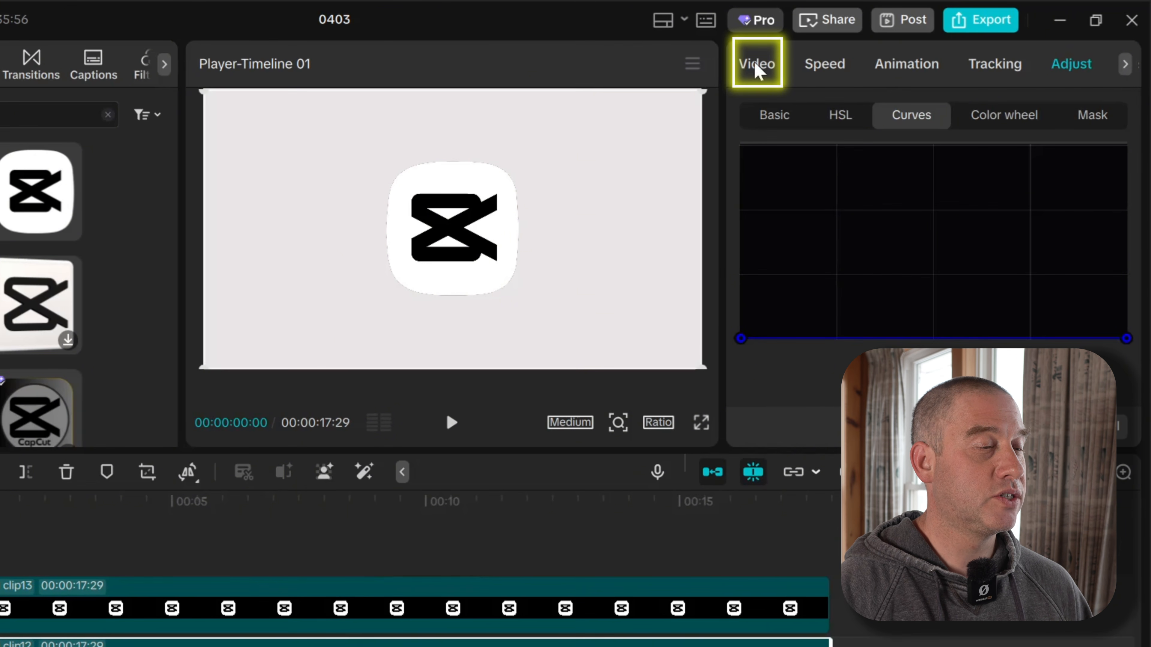
{"action": "left_click", "coordinate": [756, 68]}
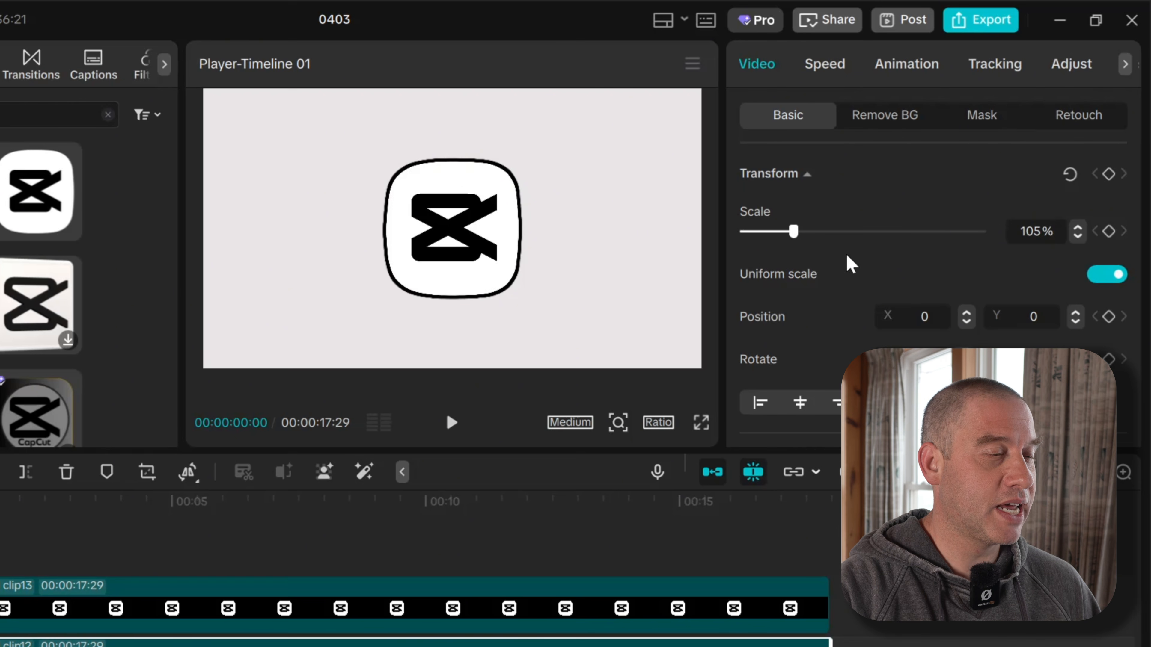
Step: Try offsetting the black copy to about X 96, Y -54, and move it back to the centre behind the logo
{"action": "left_click_drag", "start_coordinate": [463, 232], "coordinate": [470, 230]}
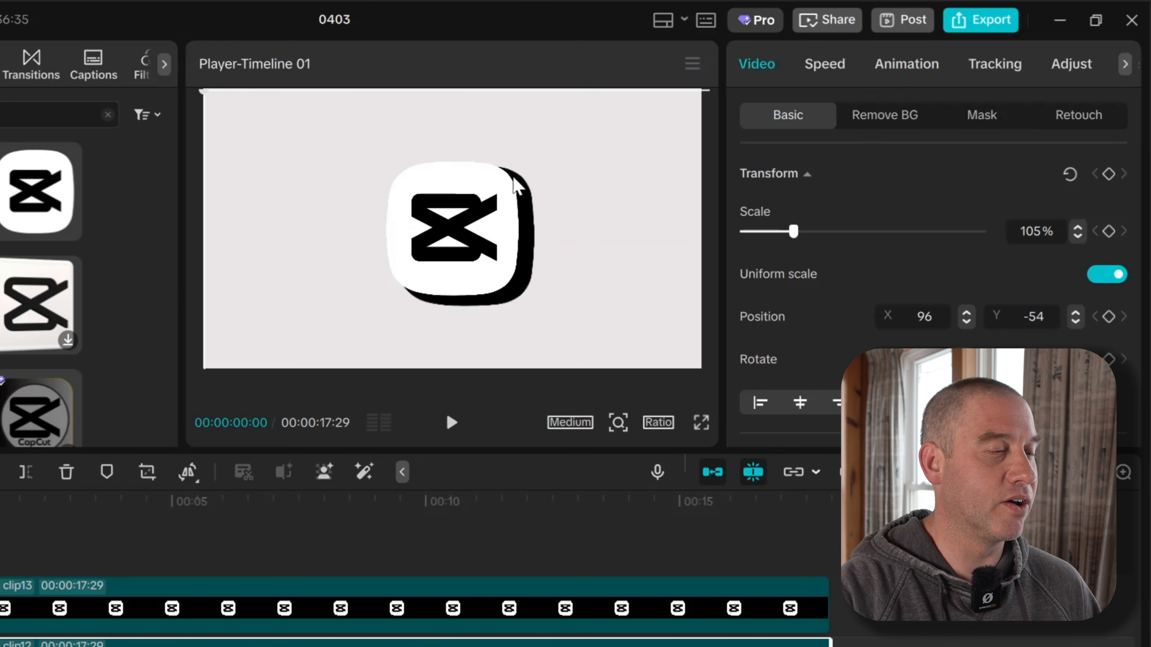
{"action": "left_click_drag", "start_coordinate": [429, 283], "coordinate": [476, 225]}
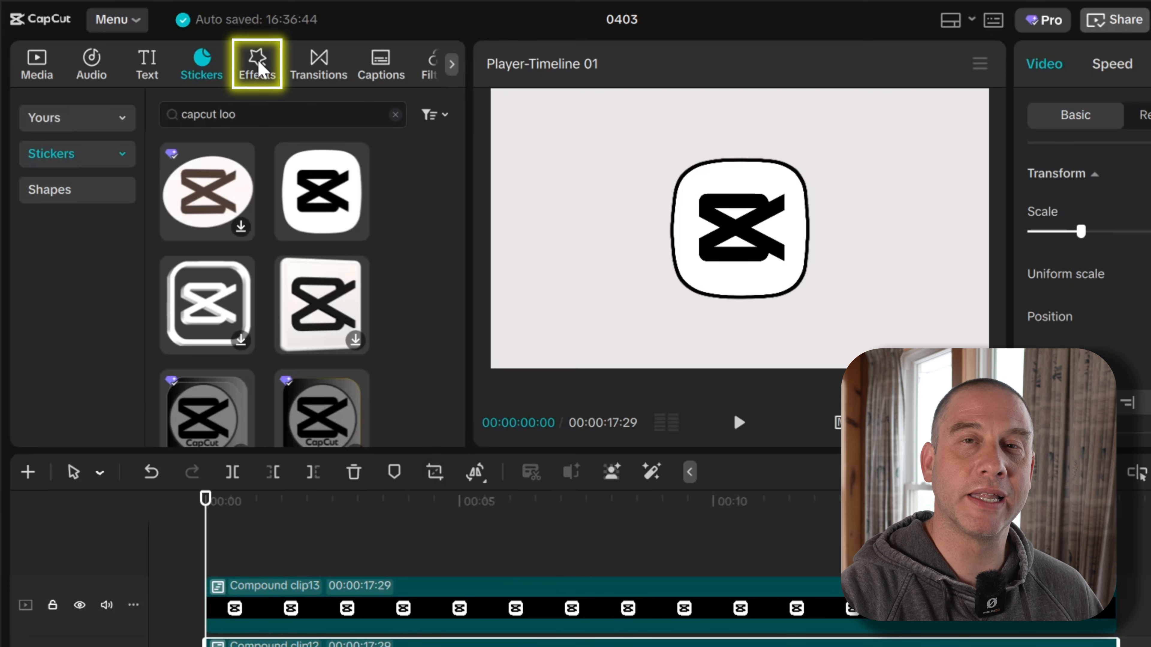
Step: Search the effects library for "blur"
{"action": "left_click", "coordinate": [258, 60]}
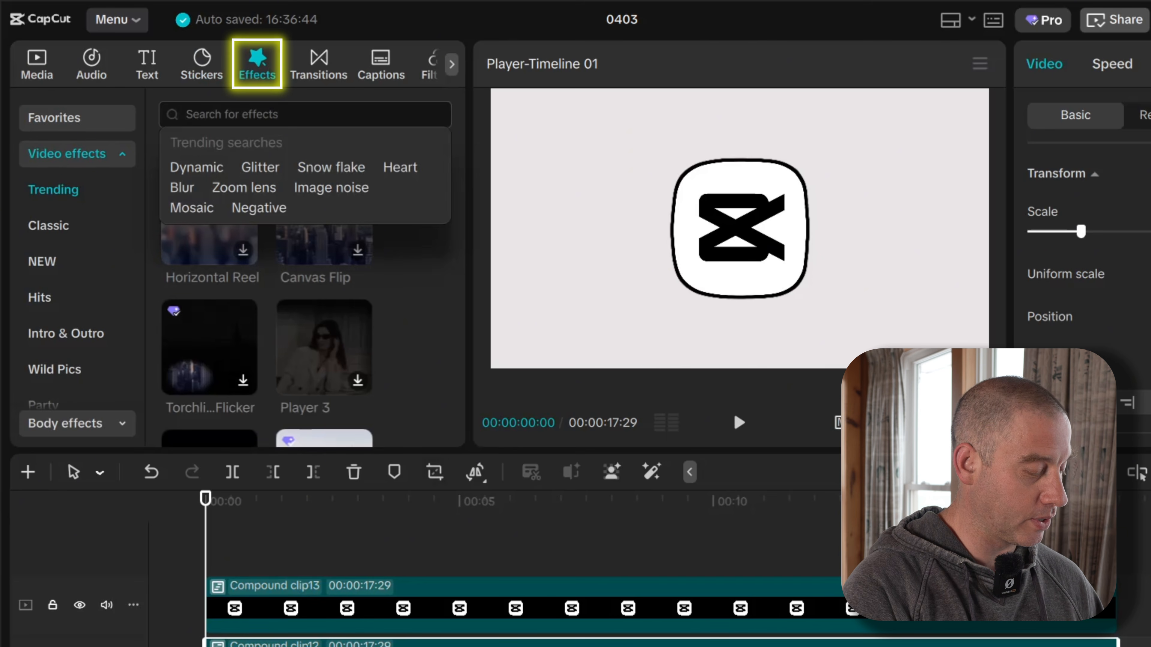
{"action": "type", "text": "blur"}
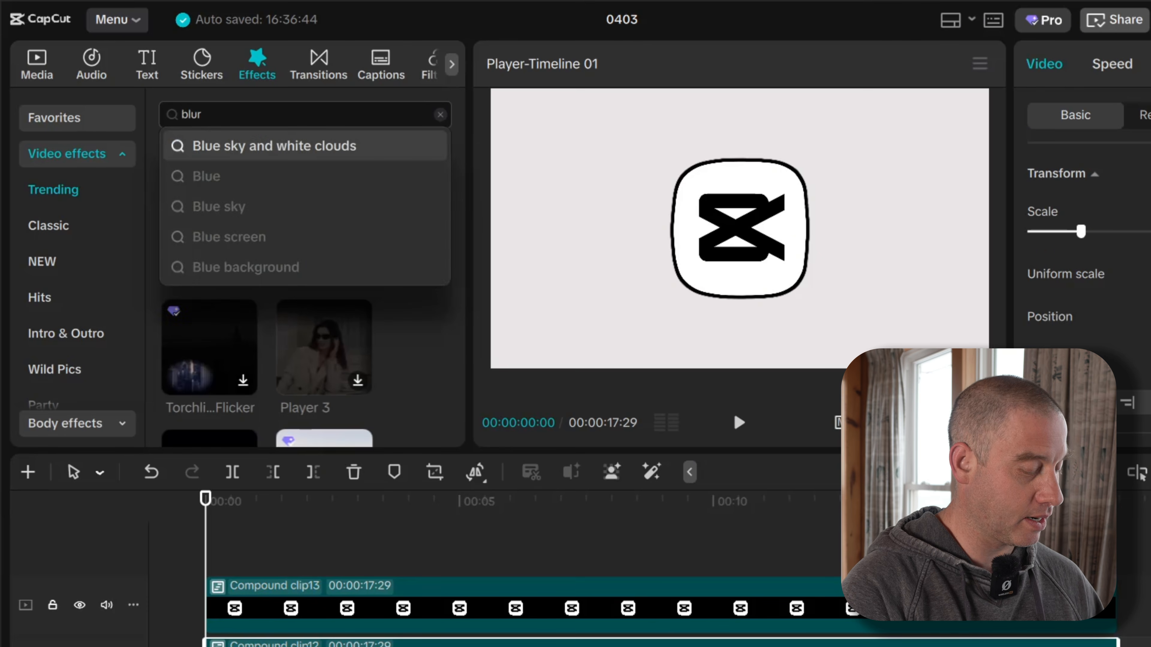
{"action": "key", "text": "Return"}
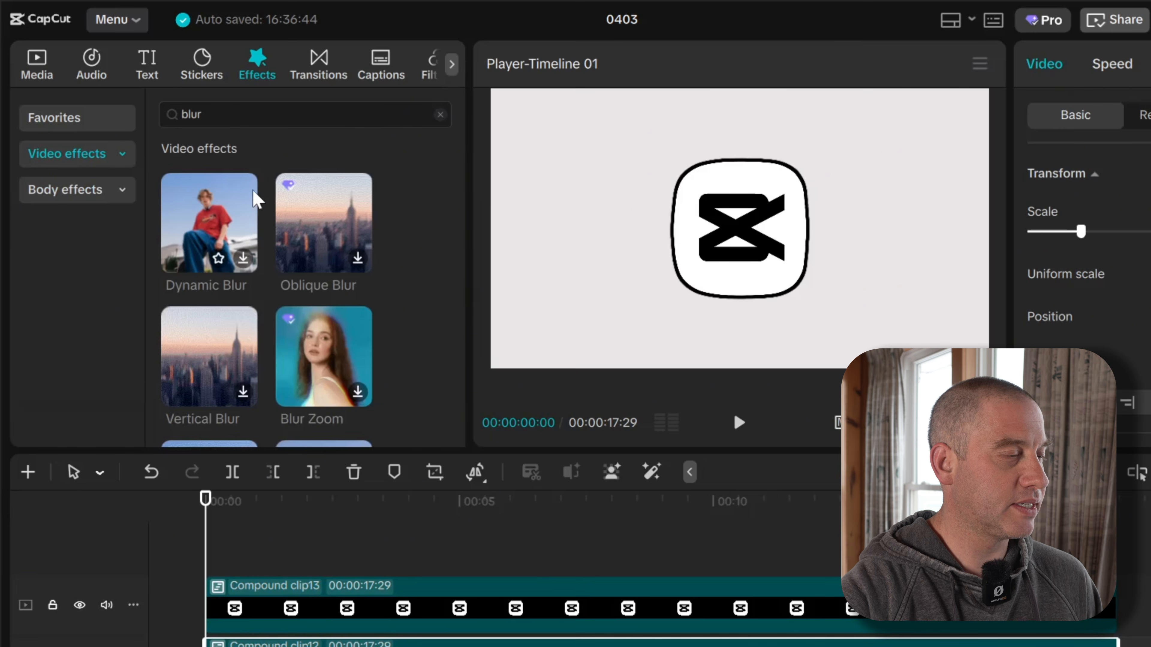
Step: Apply the plain Blur video effect to the black lower logo clip and set its blur strength to 40
{"action": "scroll", "coordinate": [285, 203], "scroll_direction": "down", "scroll_amount": 2}
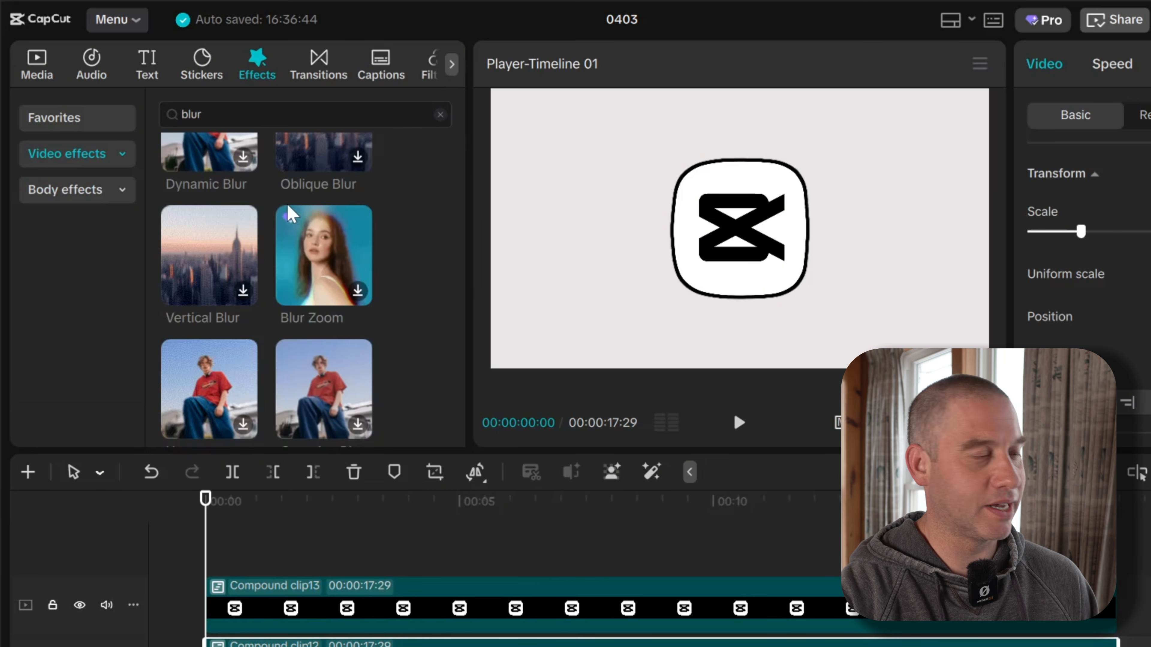
{"action": "scroll", "coordinate": [287, 203], "scroll_direction": "down", "scroll_amount": 10}
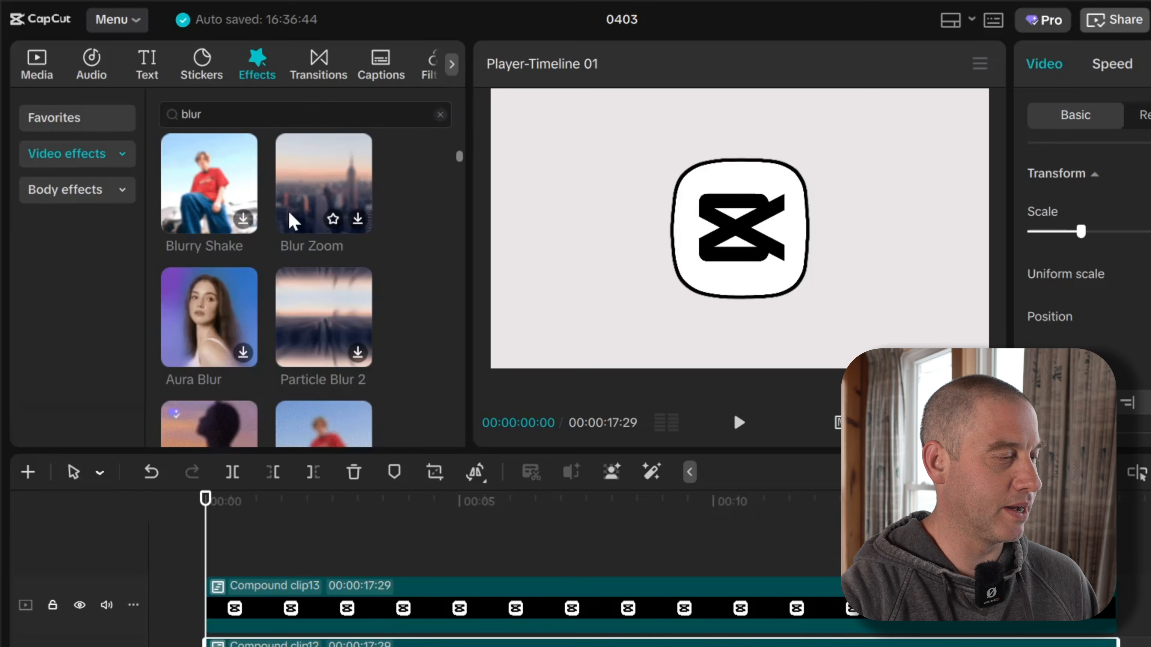
{"action": "scroll", "coordinate": [293, 221], "scroll_direction": "down", "scroll_amount": 4}
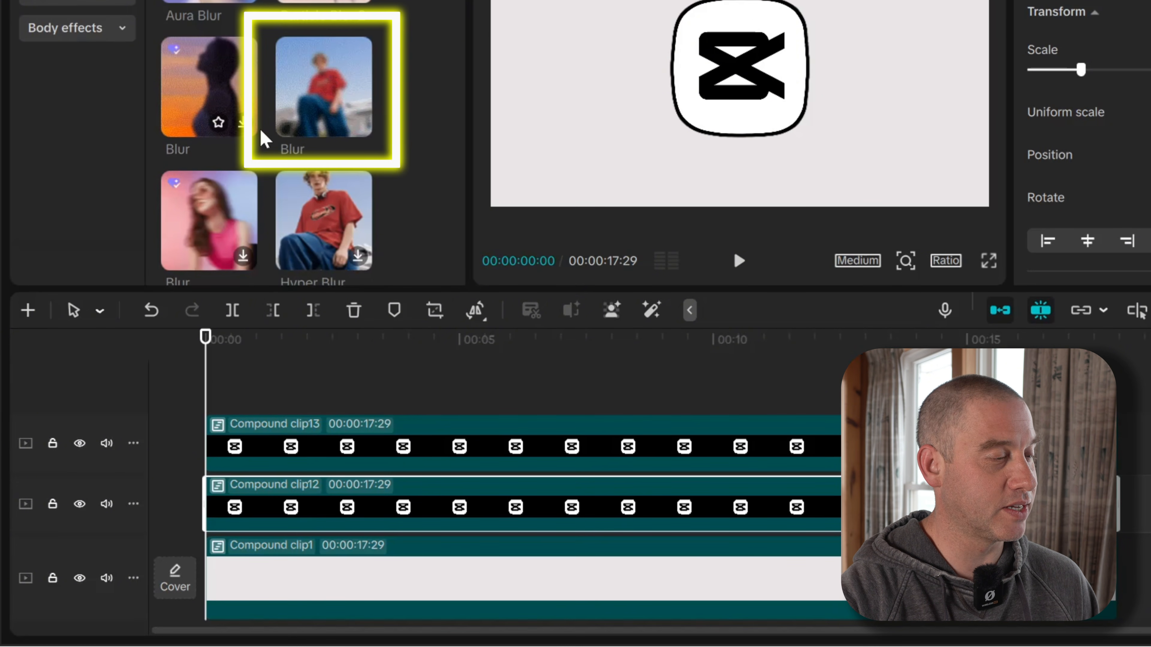
{"action": "left_click_drag", "start_coordinate": [325, 80], "coordinate": [291, 500]}
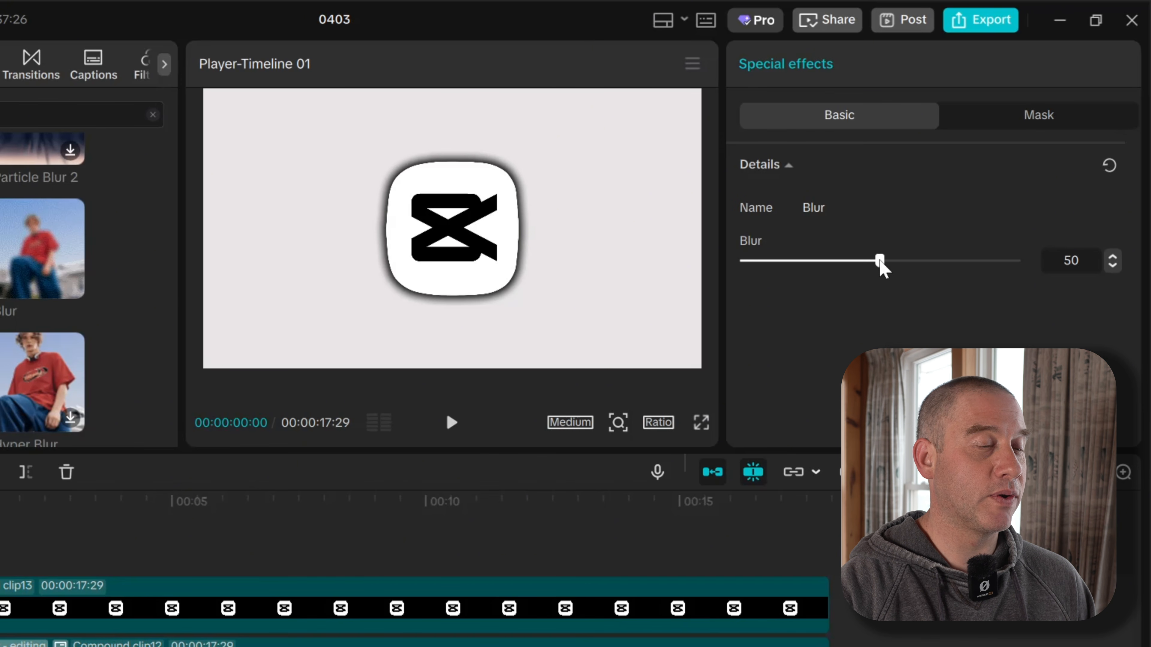
{"action": "left_click_drag", "start_coordinate": [880, 262], "coordinate": [814, 257]}
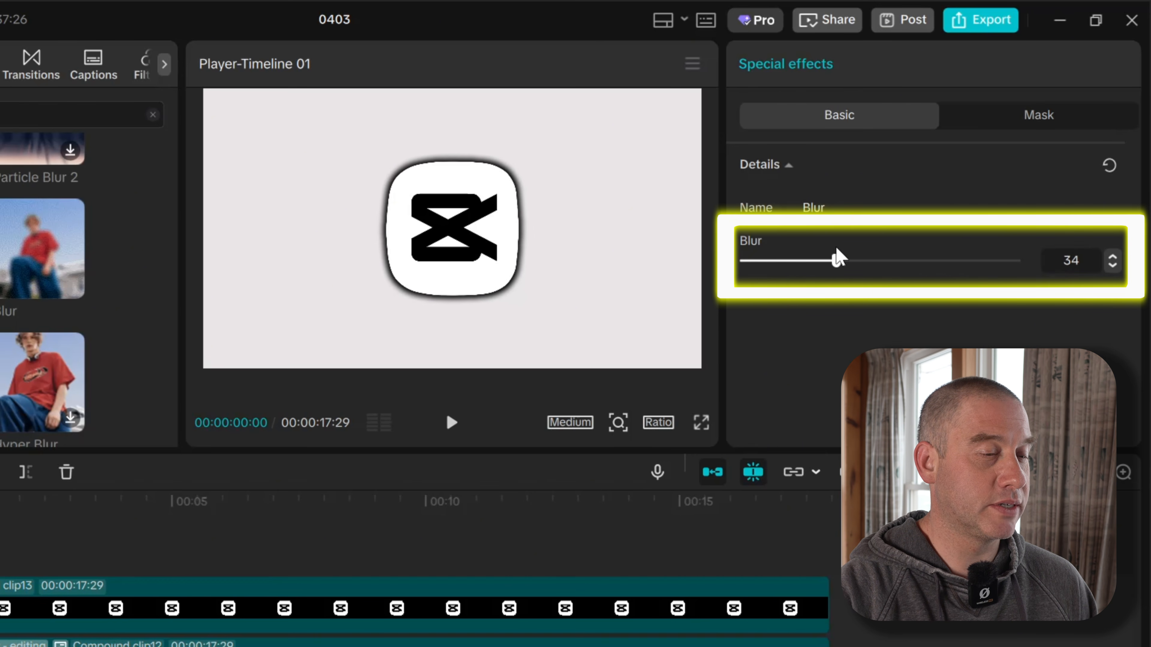
{"action": "left_click_drag", "start_coordinate": [855, 248], "coordinate": [853, 248]}
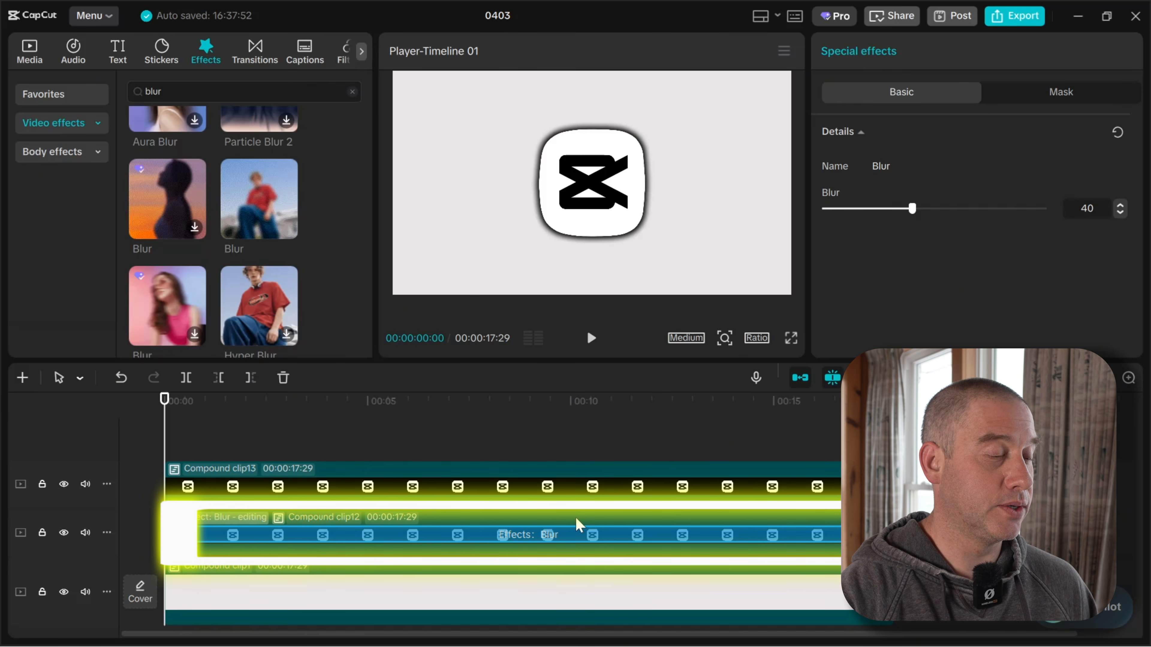
Step: Set the black lower logo clip's opacity to 40% and check the shadow in a full-screen preview
{"action": "left_click", "coordinate": [745, 529]}
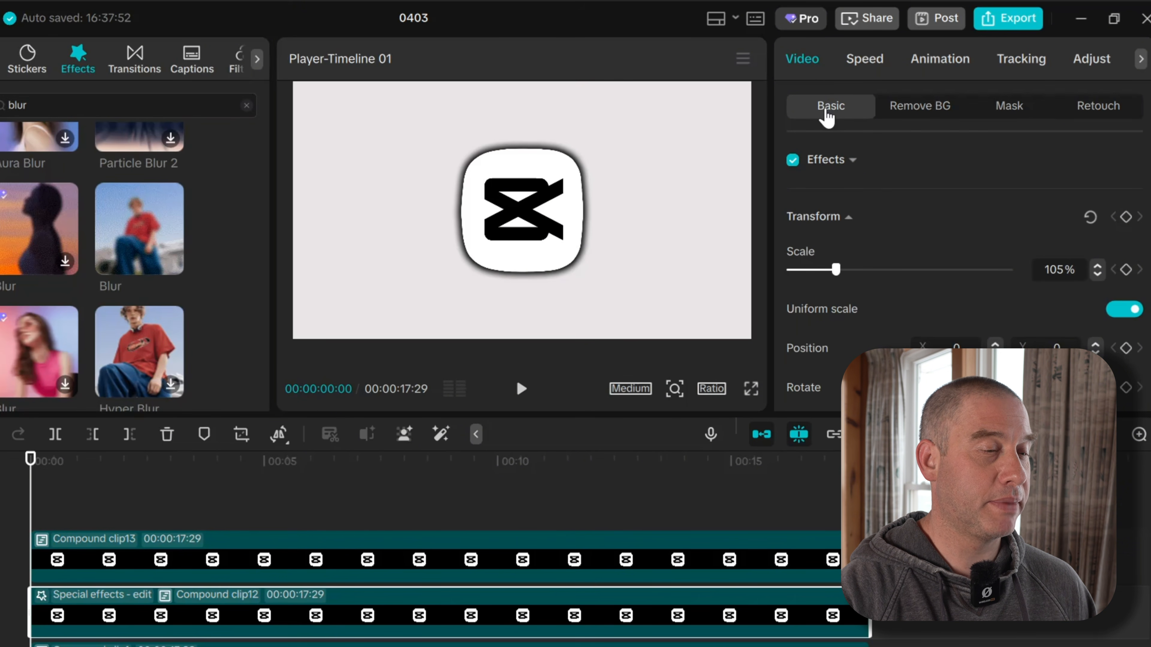
{"action": "scroll", "coordinate": [969, 220], "scroll_direction": "down", "scroll_amount": 5}
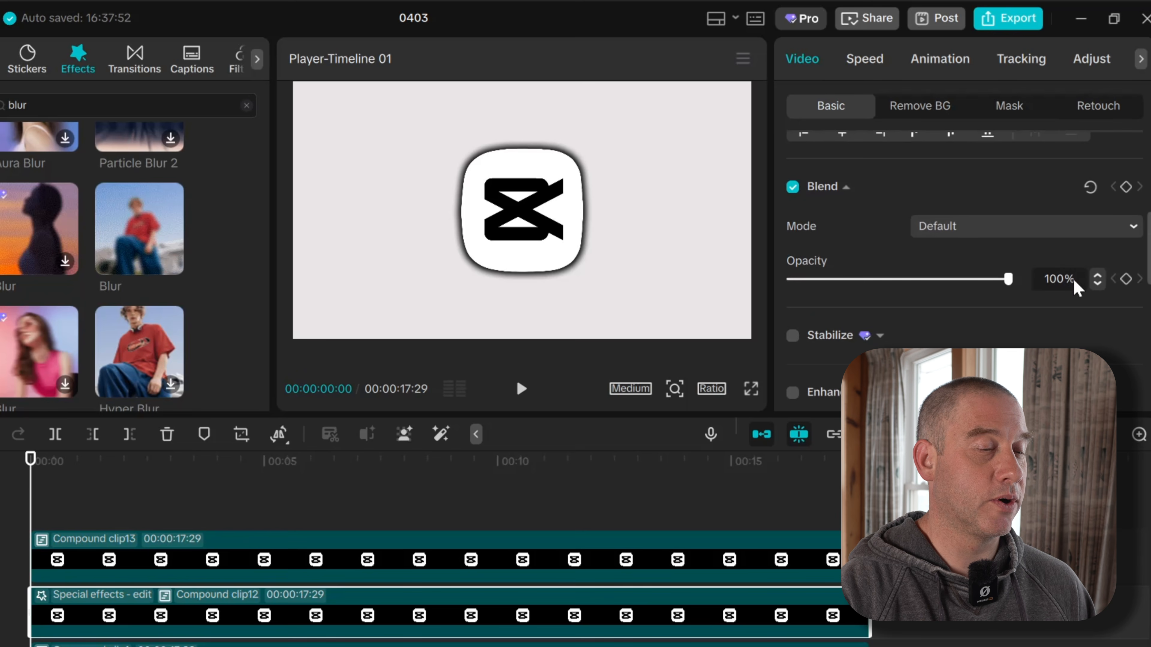
{"action": "scroll", "coordinate": [964, 266], "scroll_direction": "down", "scroll_amount": 1}
{"action": "left_click_drag", "start_coordinate": [1065, 257], "coordinate": [941, 238]}
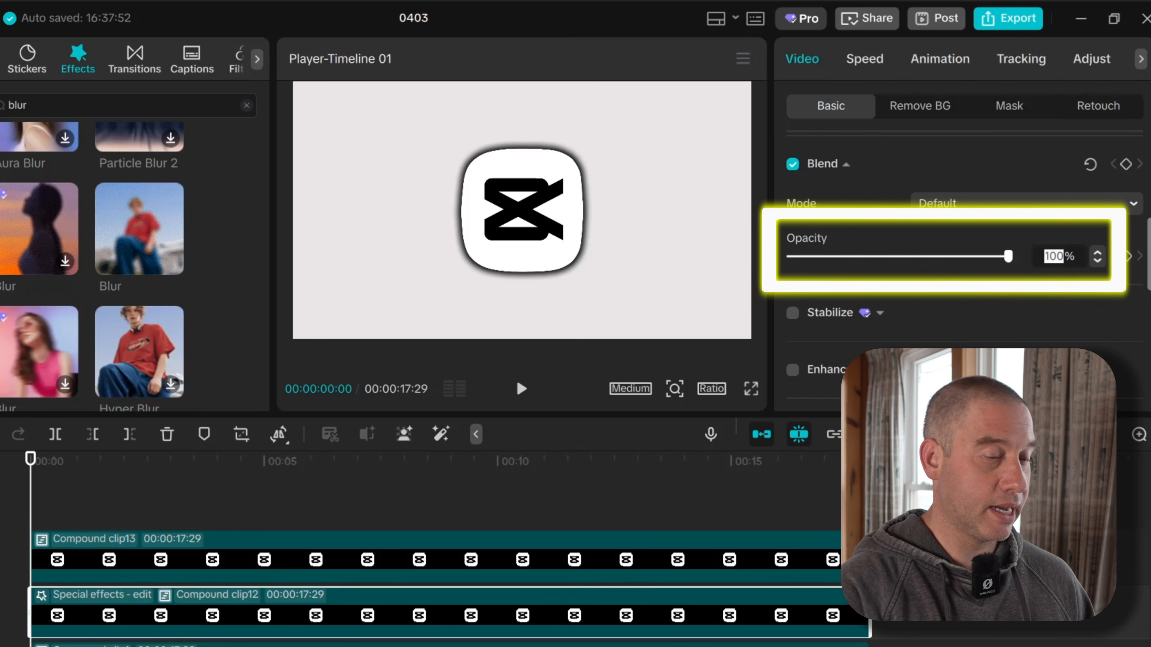
{"action": "type", "text": "40"}
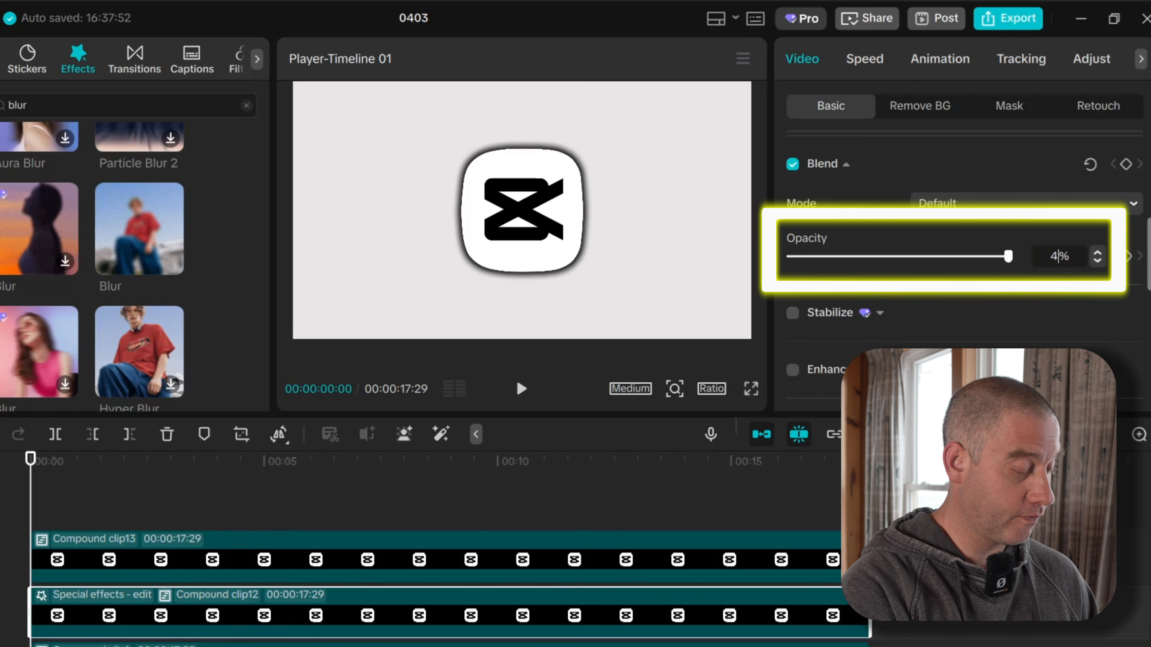
{"action": "key", "text": "Return"}
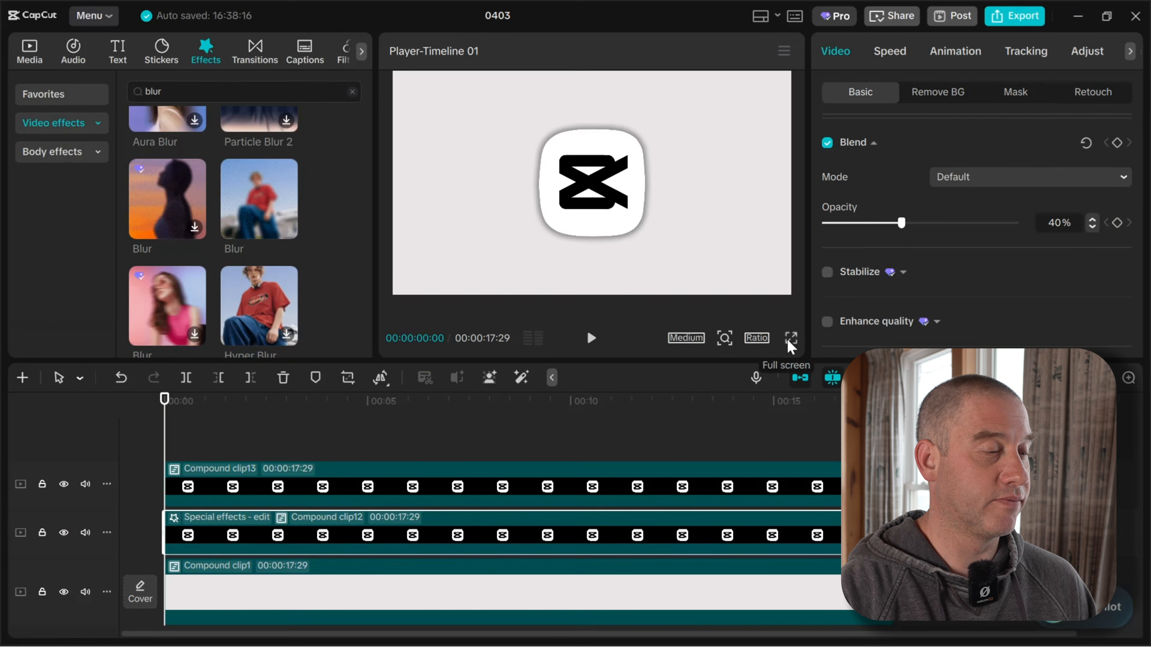
{"action": "left_click", "coordinate": [790, 339]}
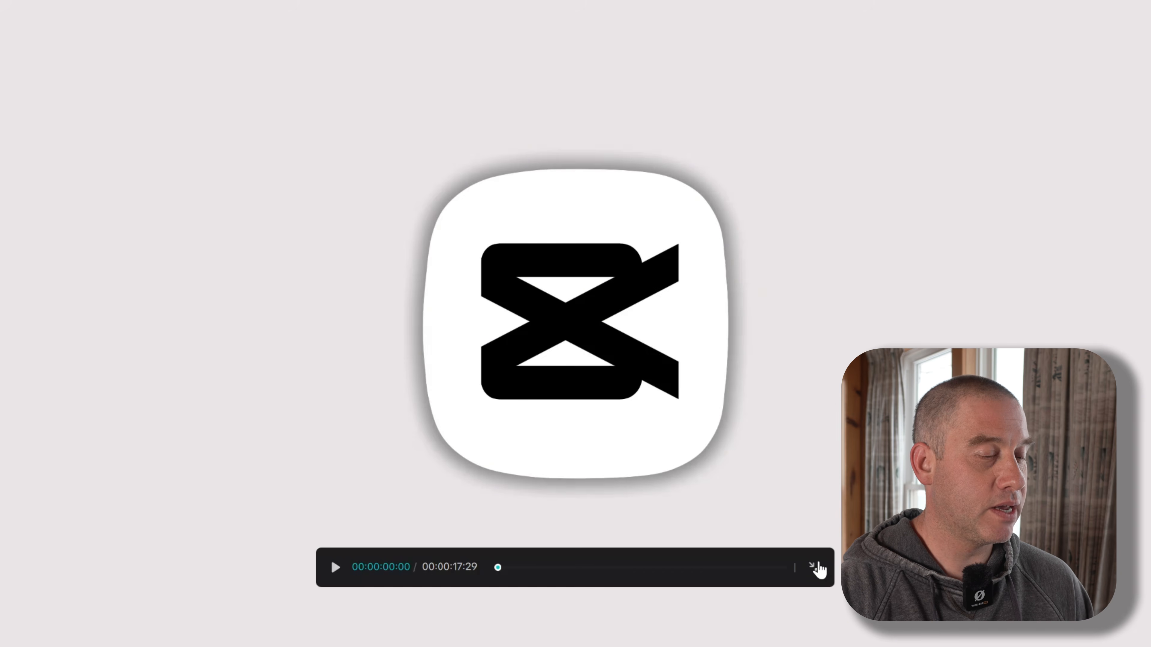
{"action": "left_click", "coordinate": [818, 566]}
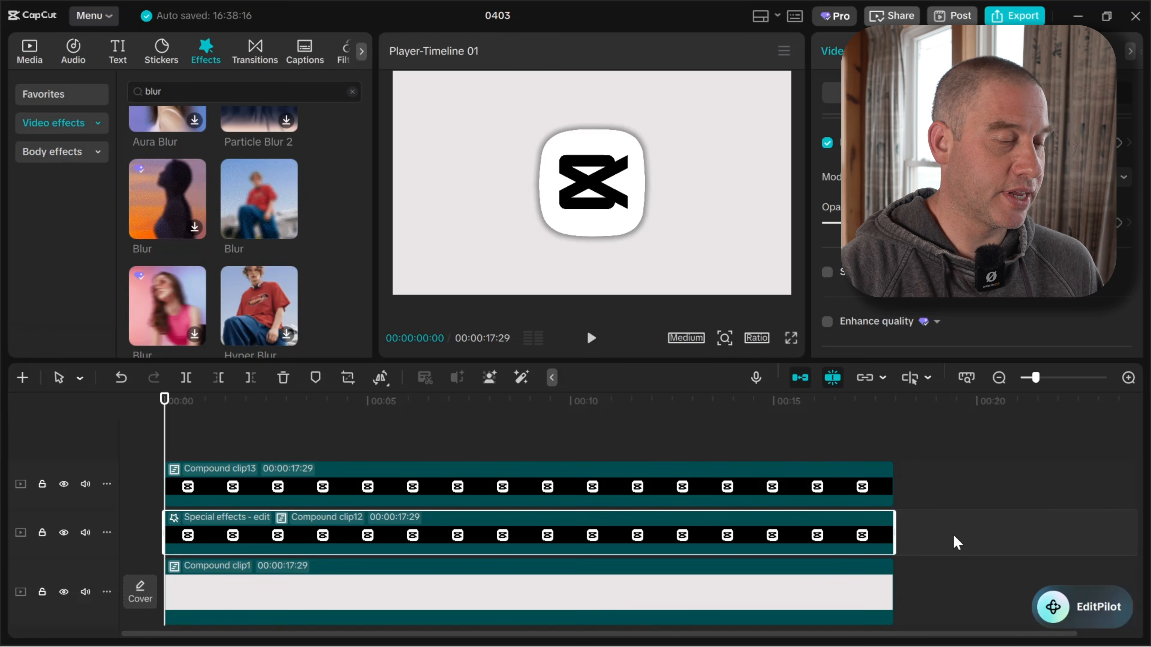
Step: Combine the logo clip and its shadow clip into one compound clip and scale it to 111%
{"action": "left_click", "coordinate": [930, 543]}
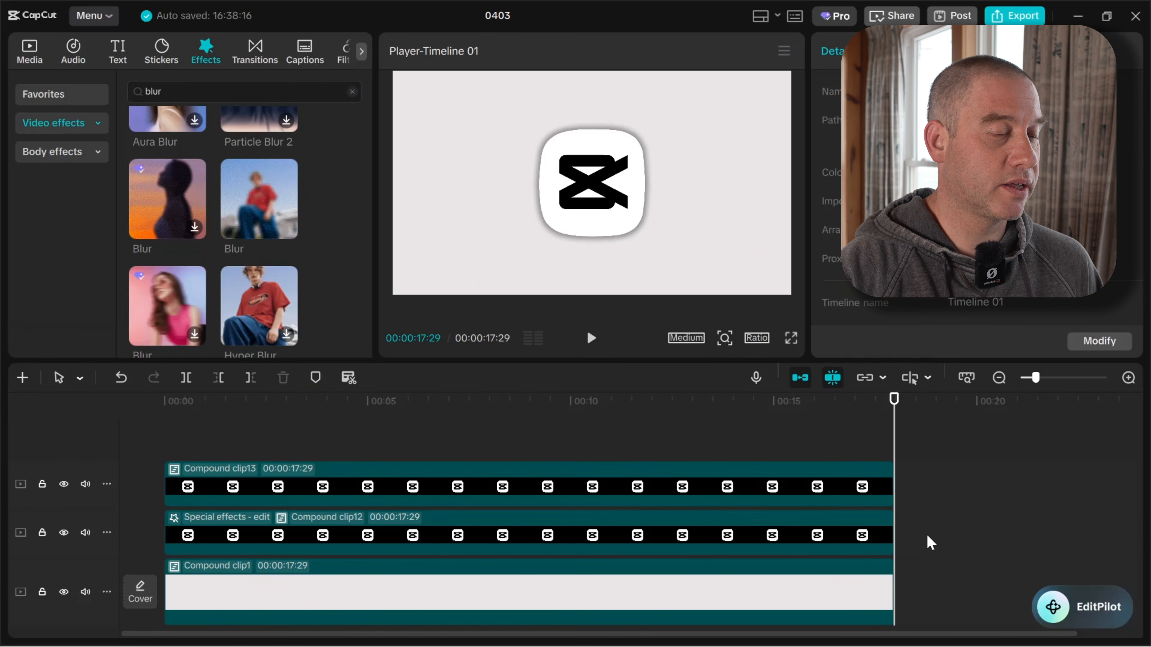
{"action": "left_click_drag", "start_coordinate": [928, 531], "coordinate": [865, 474]}
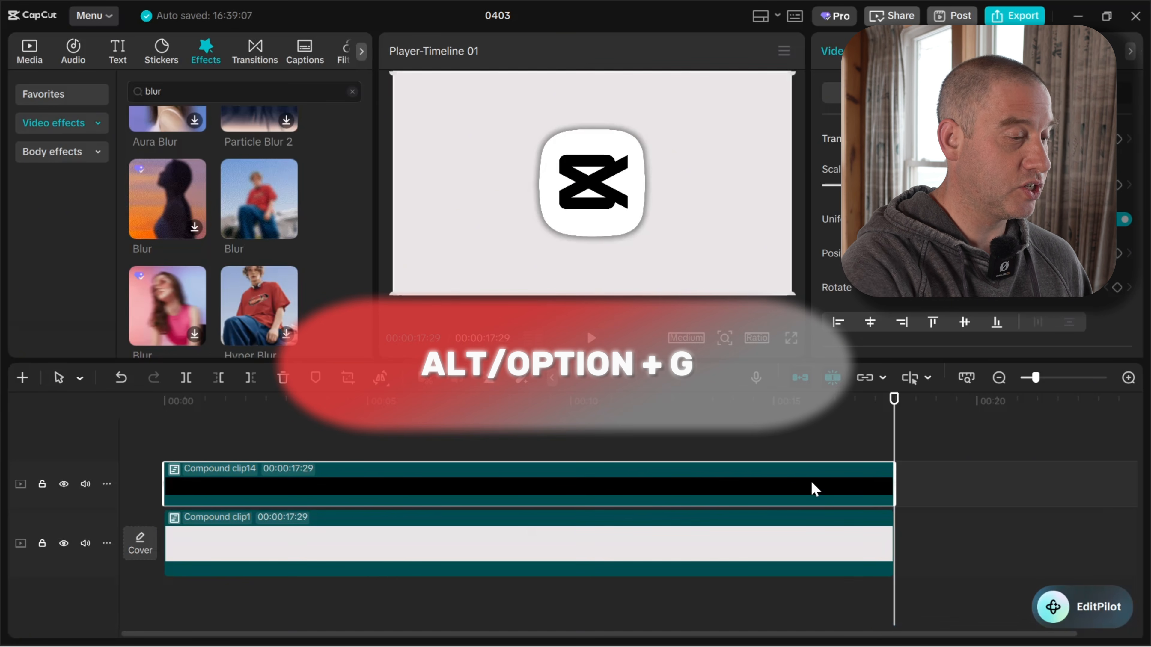
{"action": "key", "text": "alt+g"}
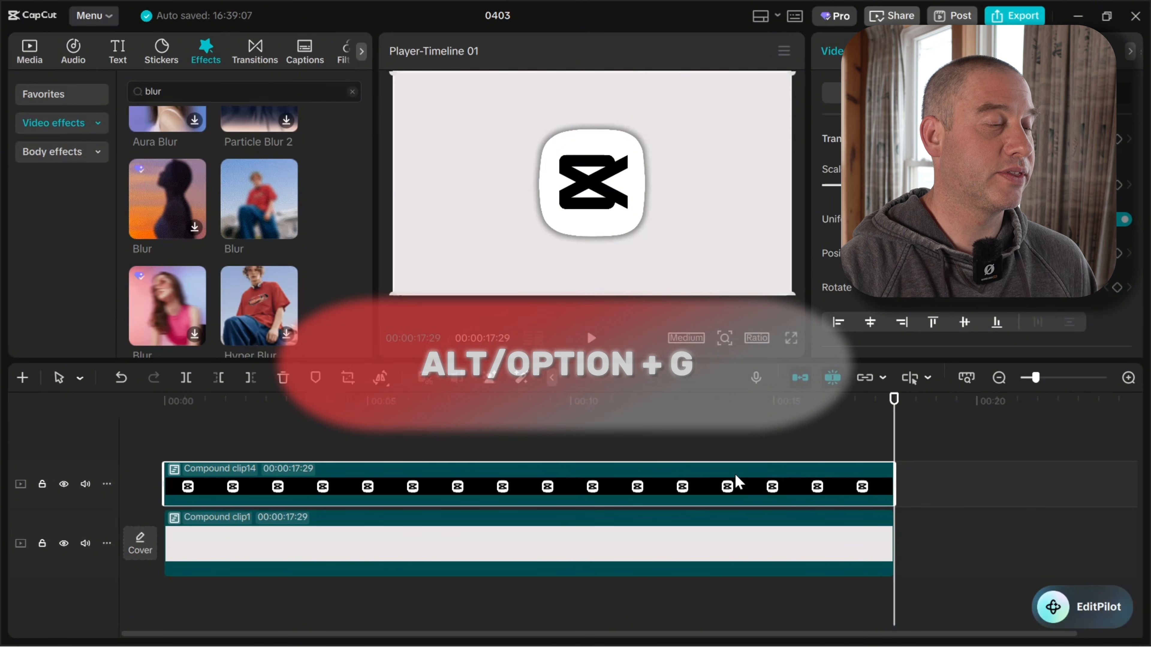
{"action": "mouse_move", "coordinate": [714, 183]}
{"action": "left_mouse_down"}
{"action": "mouse_move", "coordinate": [618, 171]}
{"action": "mouse_move", "coordinate": [730, 179]}
{"action": "left_mouse_up"}
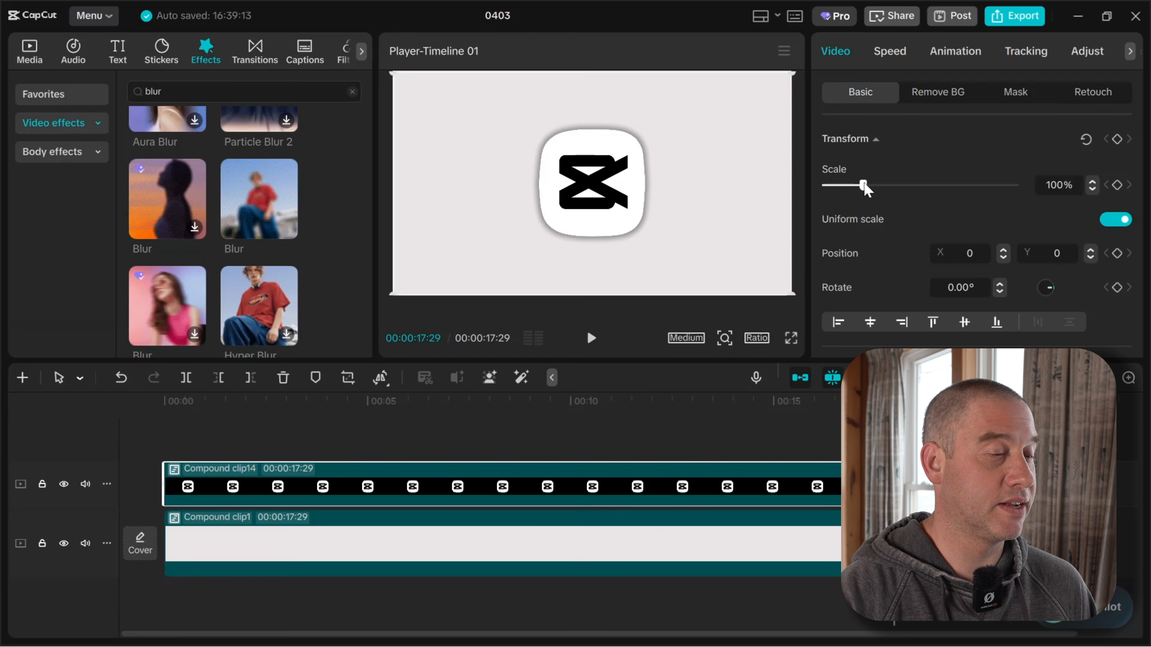
{"action": "left_click_drag", "start_coordinate": [863, 185], "coordinate": [870, 186]}
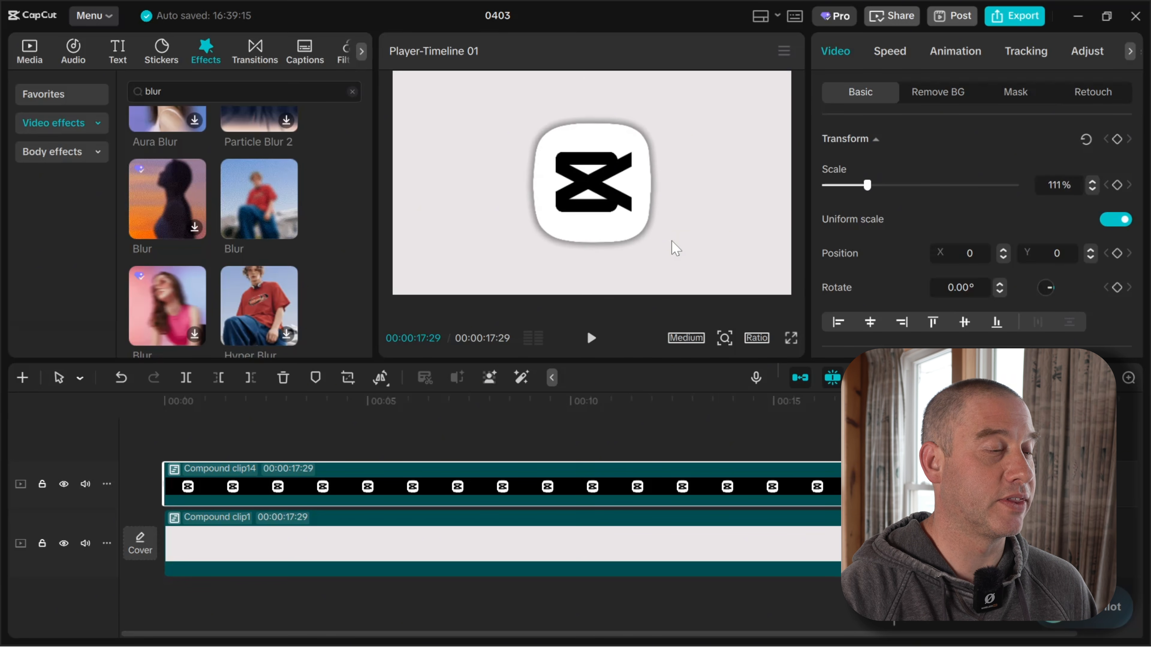